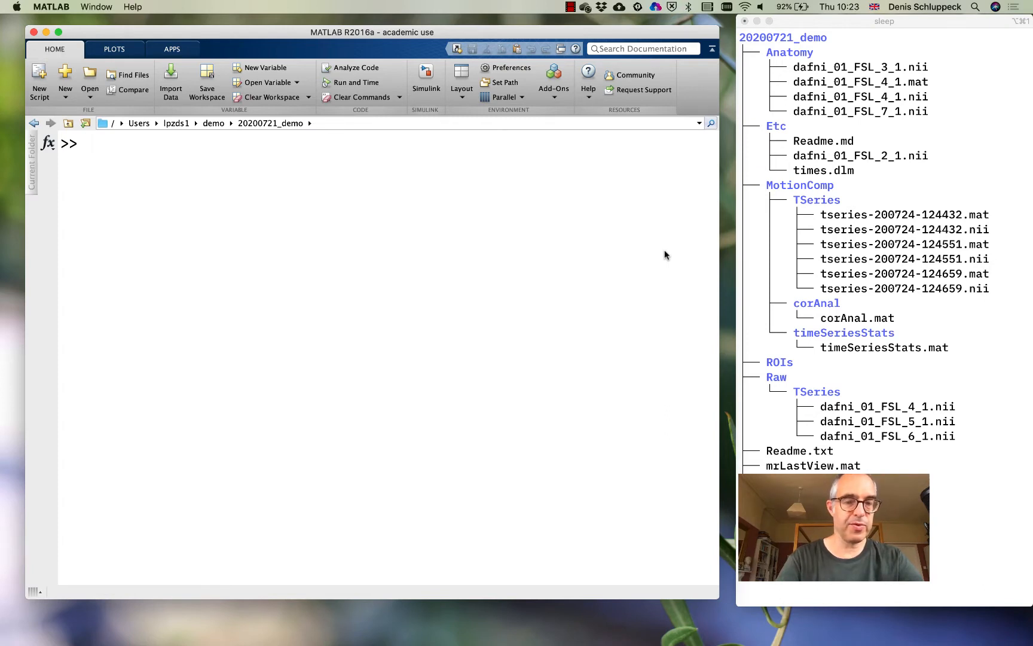
Launch the mrAlign tool from the MATLAB command line and move its window clear of the folder listing
{"action": "type", "text": "mrAli"}
{"action": "key", "text": "Tab"}
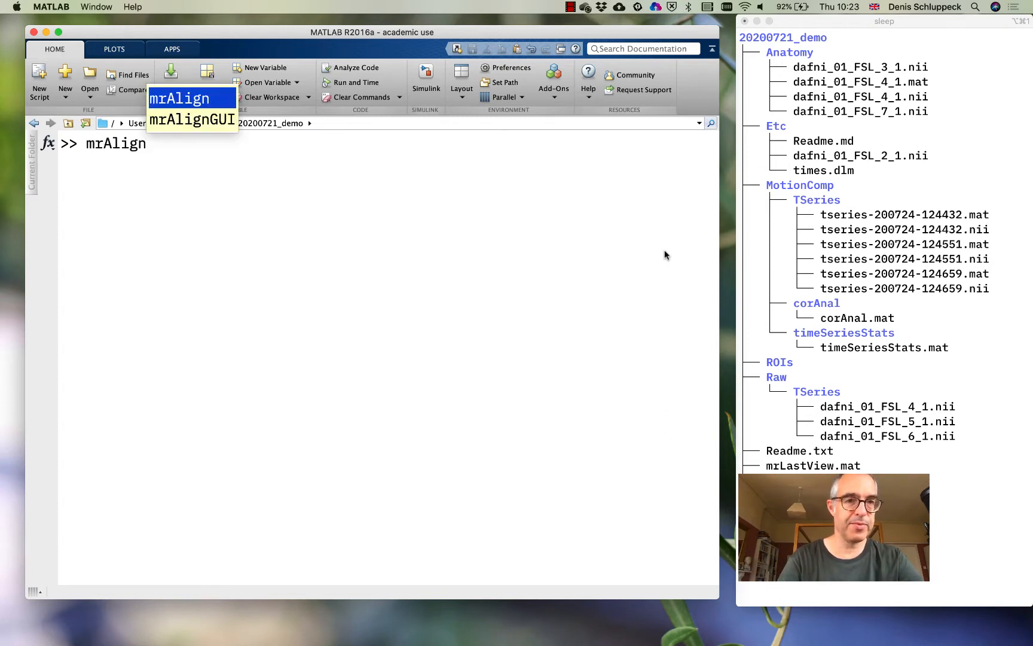
{"action": "key", "text": "Return"}
{"action": "key", "text": "Return"}
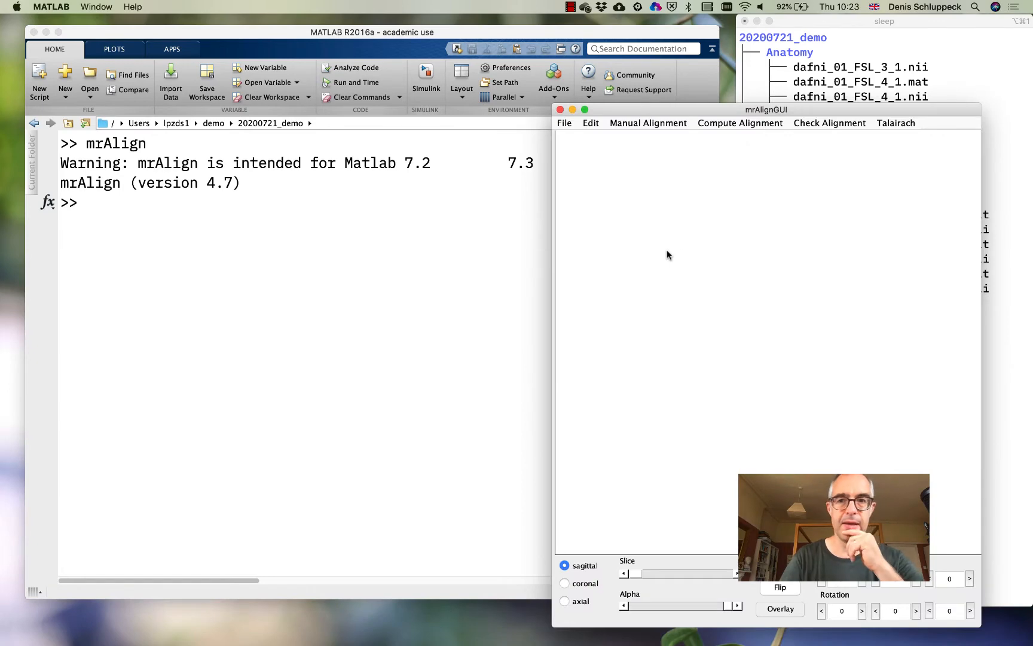
{"action": "left_click_drag", "start_coordinate": [706, 106], "coordinate": [470, 66]}
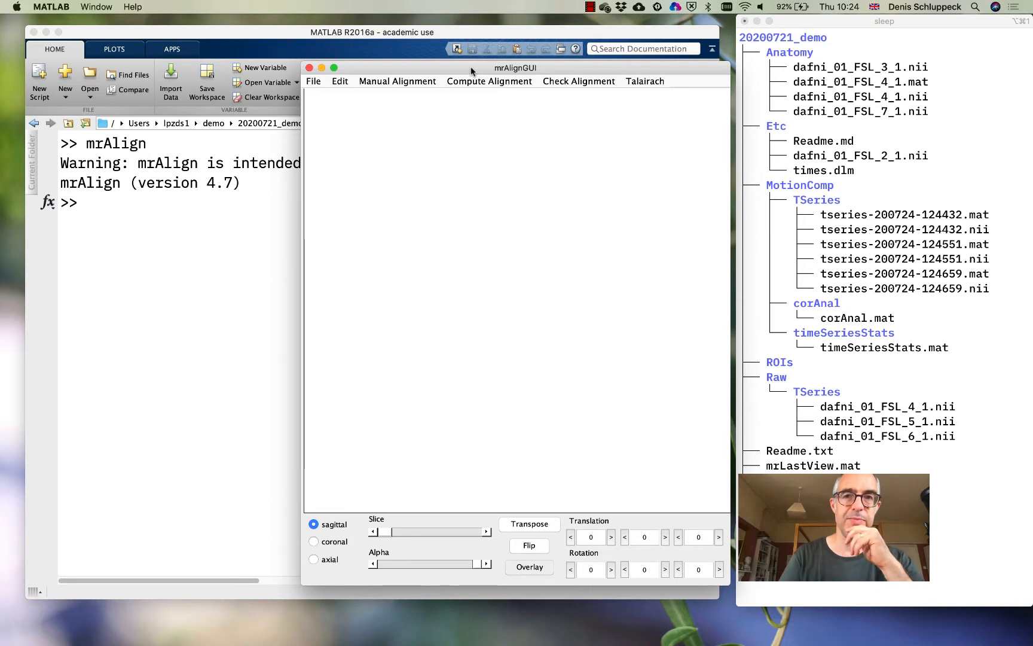
Load 55555_mprage_pp.img from the demo/surfRelax folder as the destination volume
{"action": "left_click", "coordinate": [314, 82]}
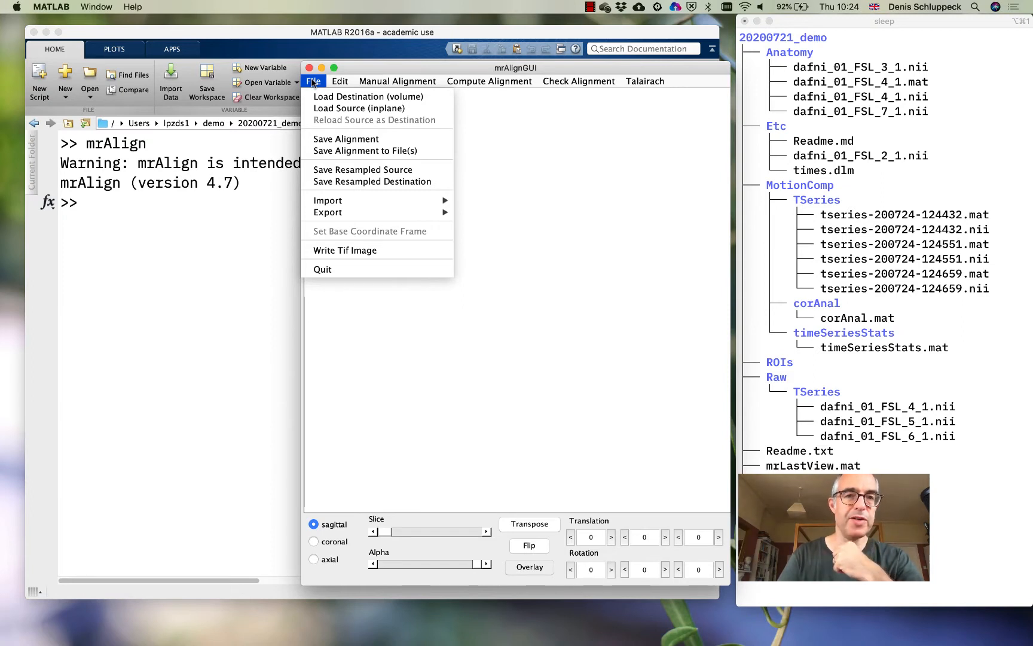
{"action": "left_click", "coordinate": [318, 97]}
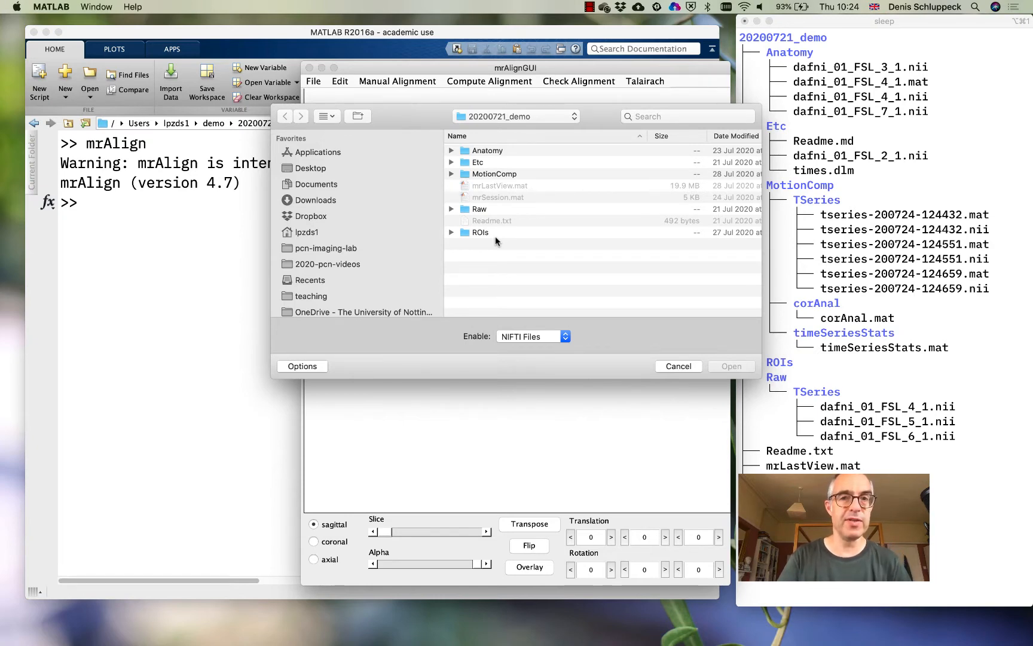
{"action": "left_click", "coordinate": [487, 119]}
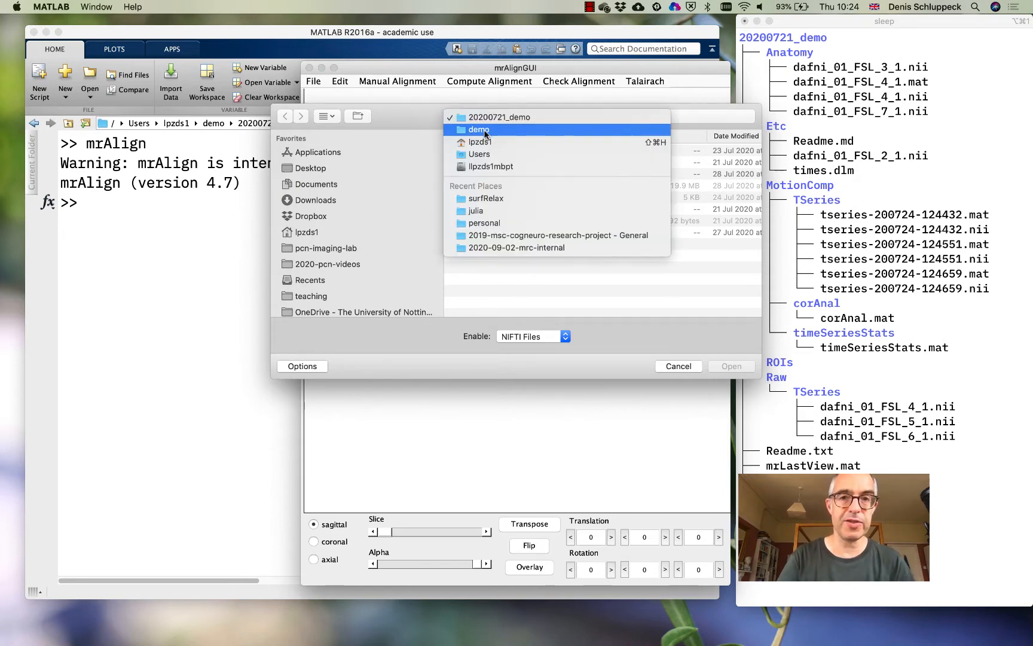
{"action": "left_click", "coordinate": [480, 129]}
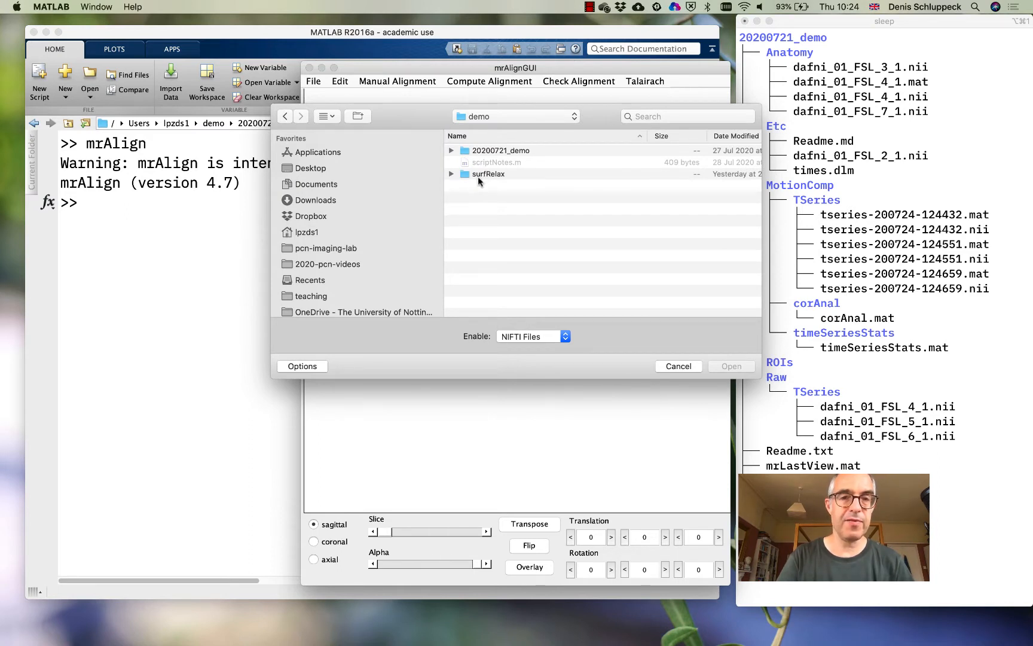
{"action": "left_click", "coordinate": [451, 174]}
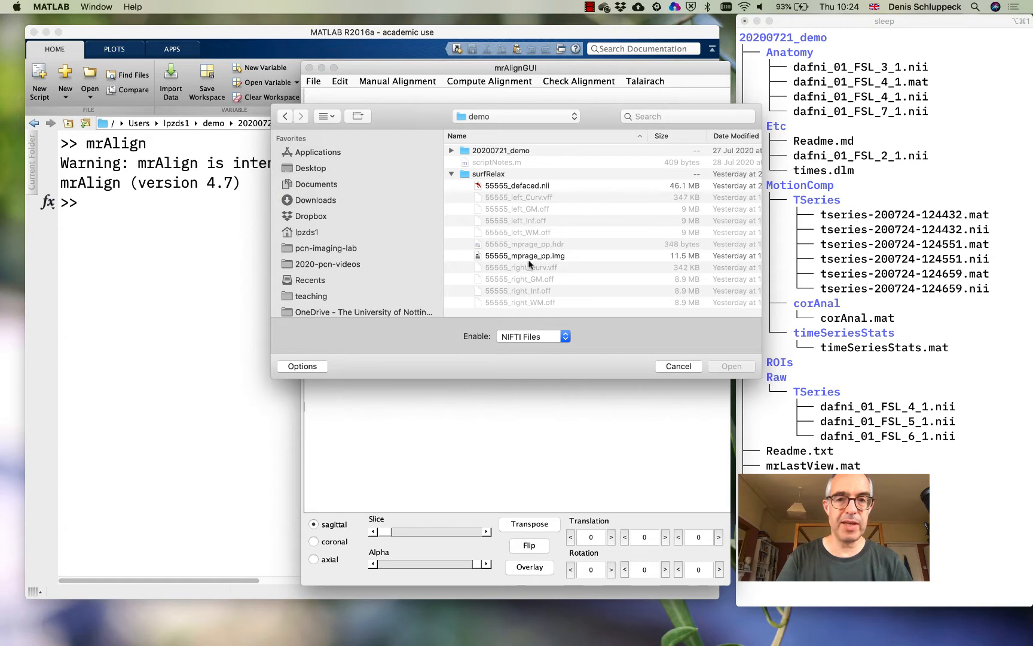
{"action": "left_click", "coordinate": [497, 257]}
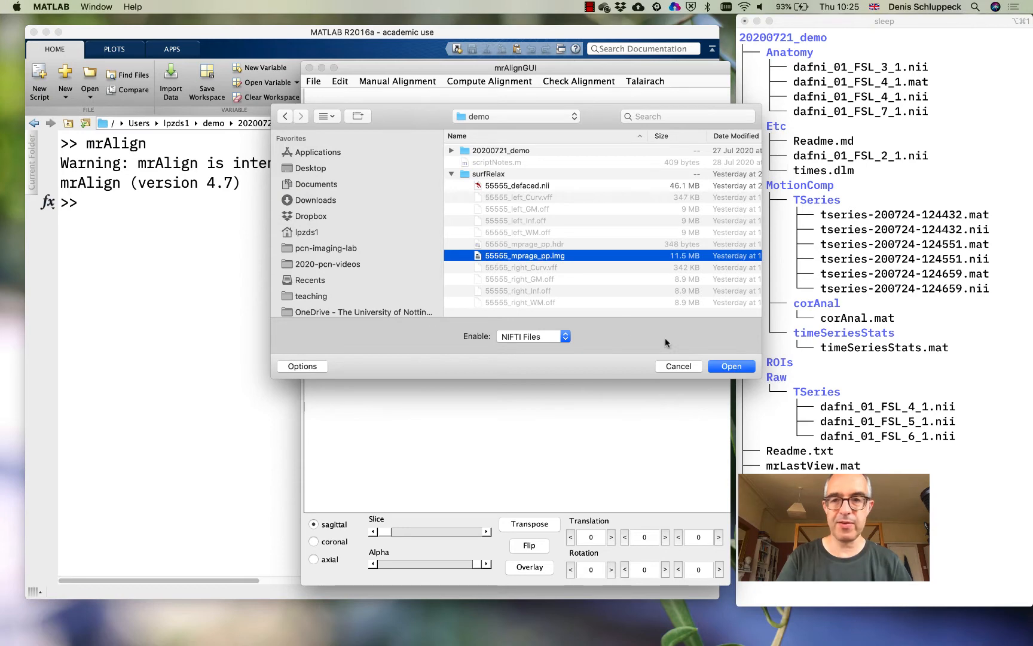
{"action": "left_click", "coordinate": [729, 367]}
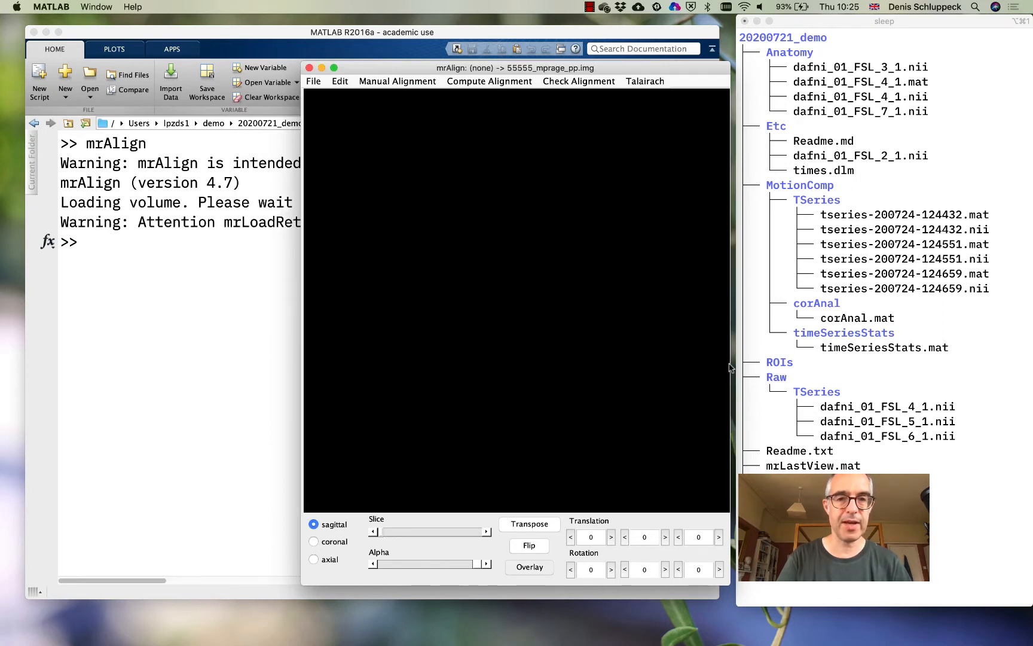
Browse the sagittal slices of the destination volume and settle on one near the midline of the brain
{"action": "left_click", "coordinate": [407, 536]}
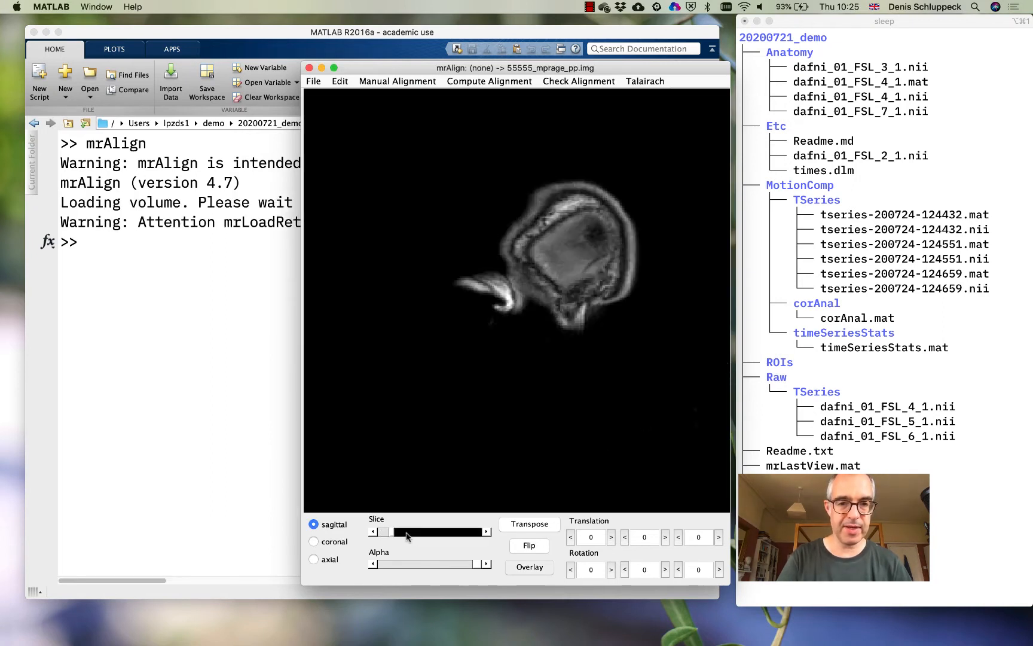
{"action": "mouse_move", "coordinate": [406, 535]}
{"action": "left_mouse_down"}
{"action": "mouse_move", "coordinate": [433, 537]}
{"action": "mouse_move", "coordinate": [413, 537]}
{"action": "left_mouse_up"}
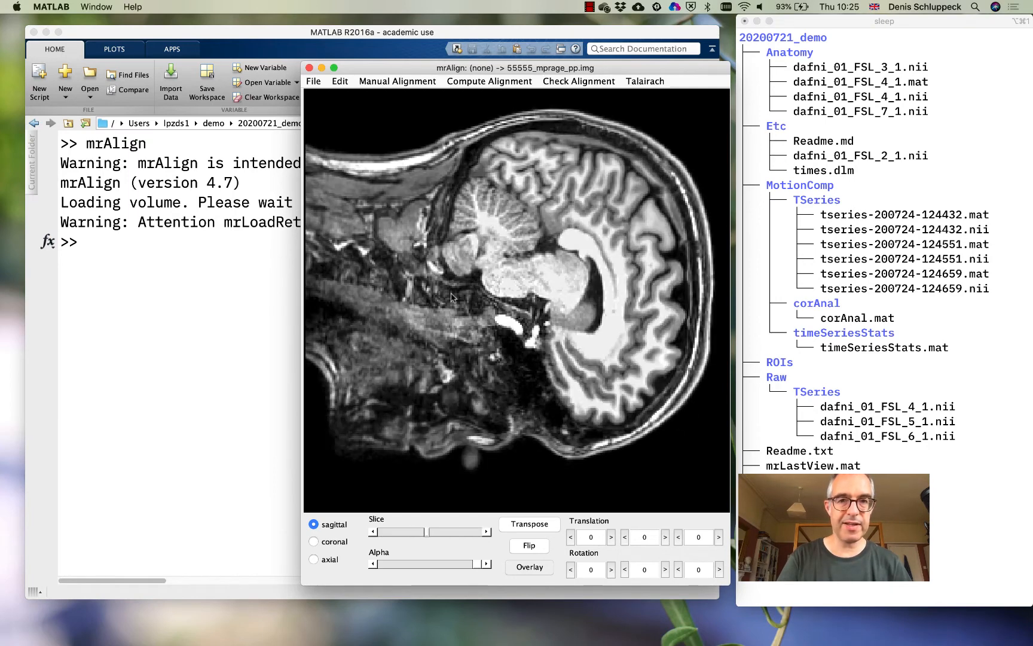
{"action": "left_click_drag", "start_coordinate": [487, 69], "coordinate": [424, 28]}
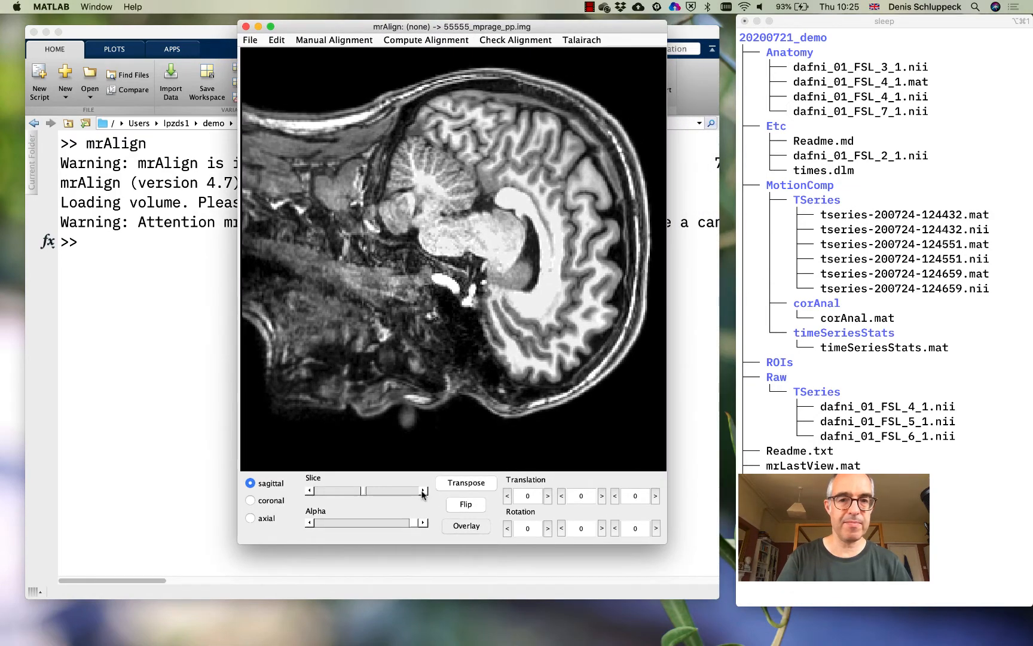
{"action": "left_click", "coordinate": [389, 494]}
{"action": "left_click", "coordinate": [389, 494]}
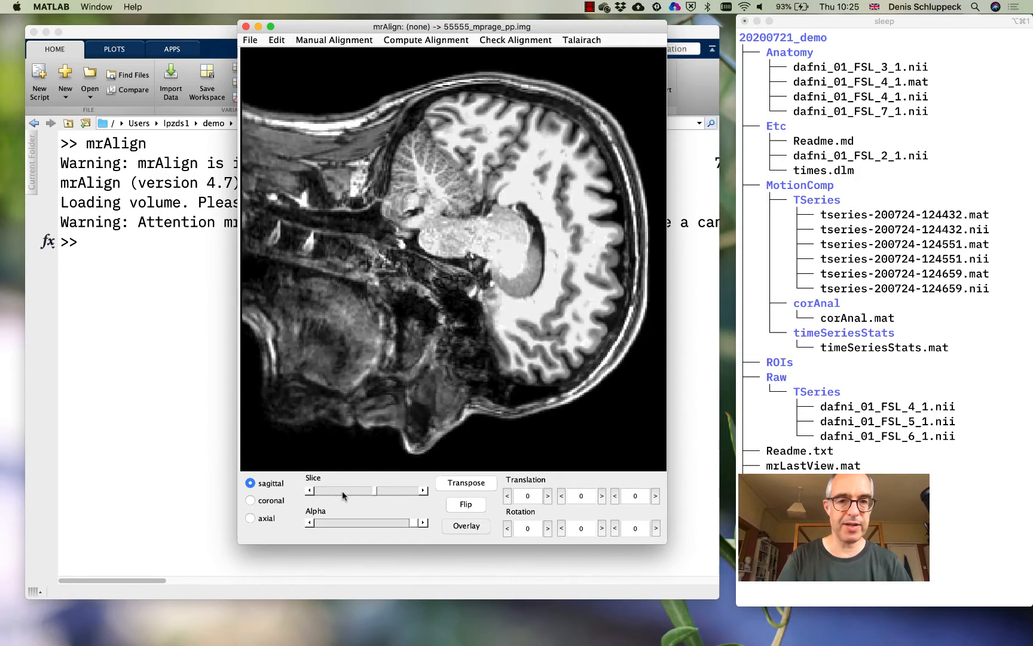
{"action": "left_click", "coordinate": [339, 493]}
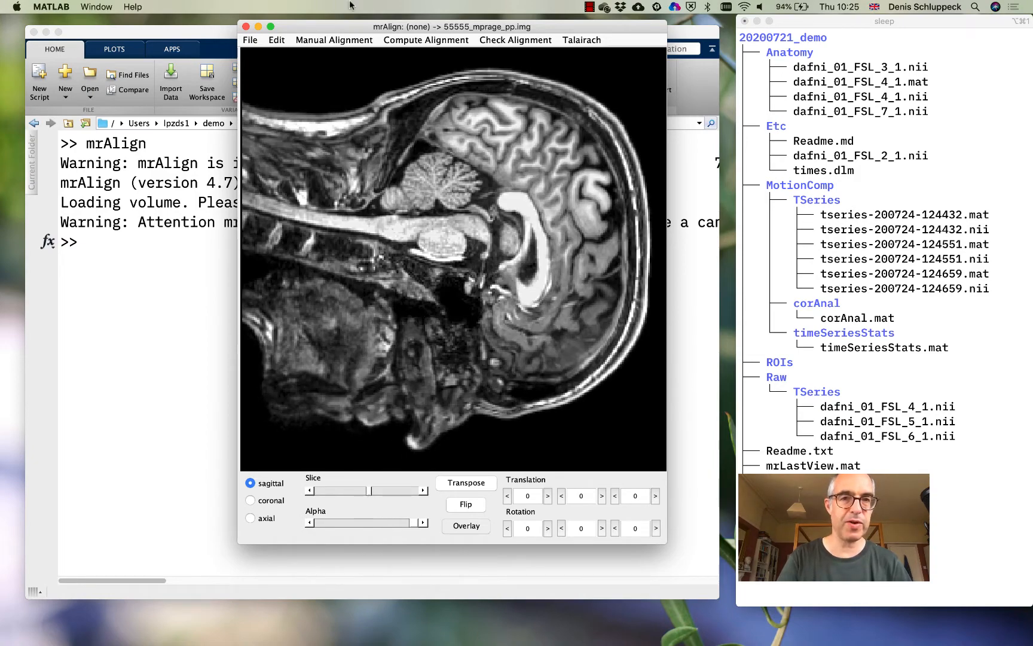
Load dafni_01_FSL_4_1.nii from the Anatomy folder as the source (inplane) image
{"action": "left_click_drag", "start_coordinate": [347, 25], "coordinate": [380, 29]}
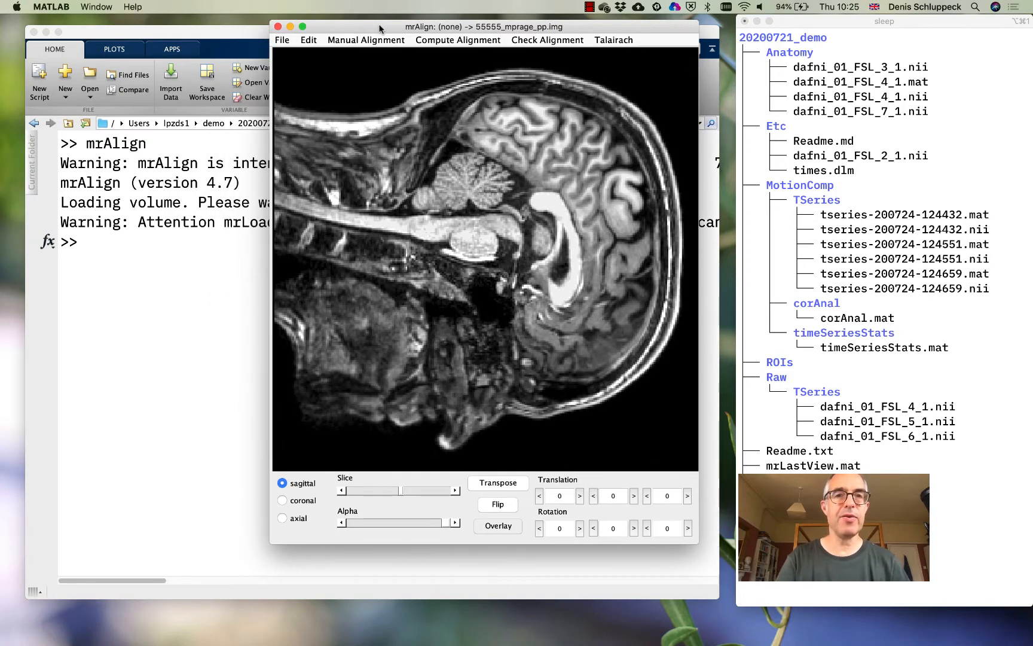
{"action": "left_click", "coordinate": [287, 42]}
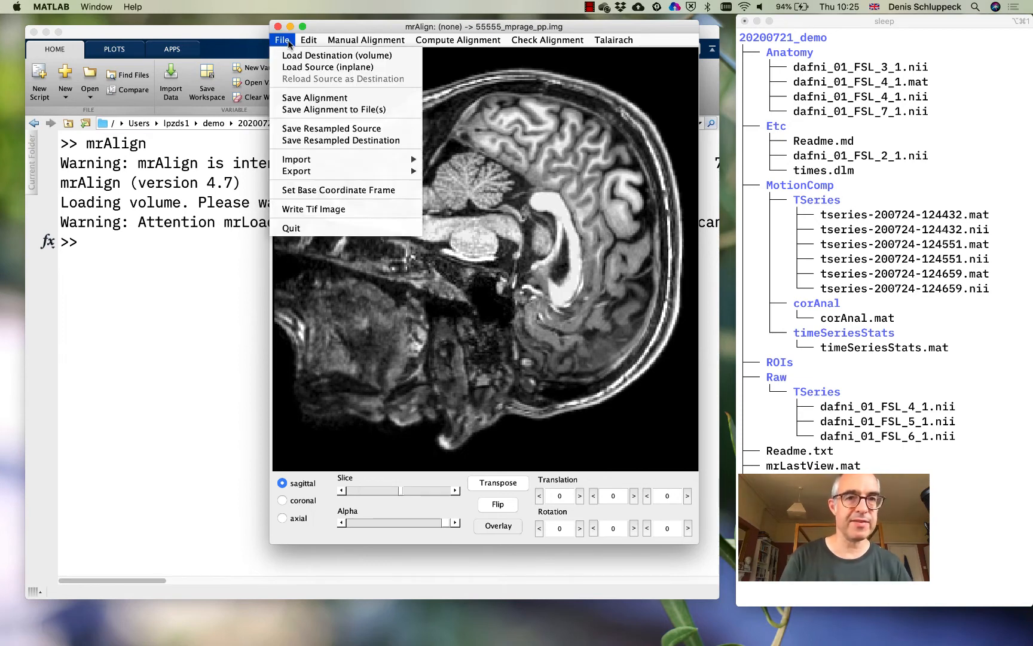
{"action": "left_click", "coordinate": [291, 69]}
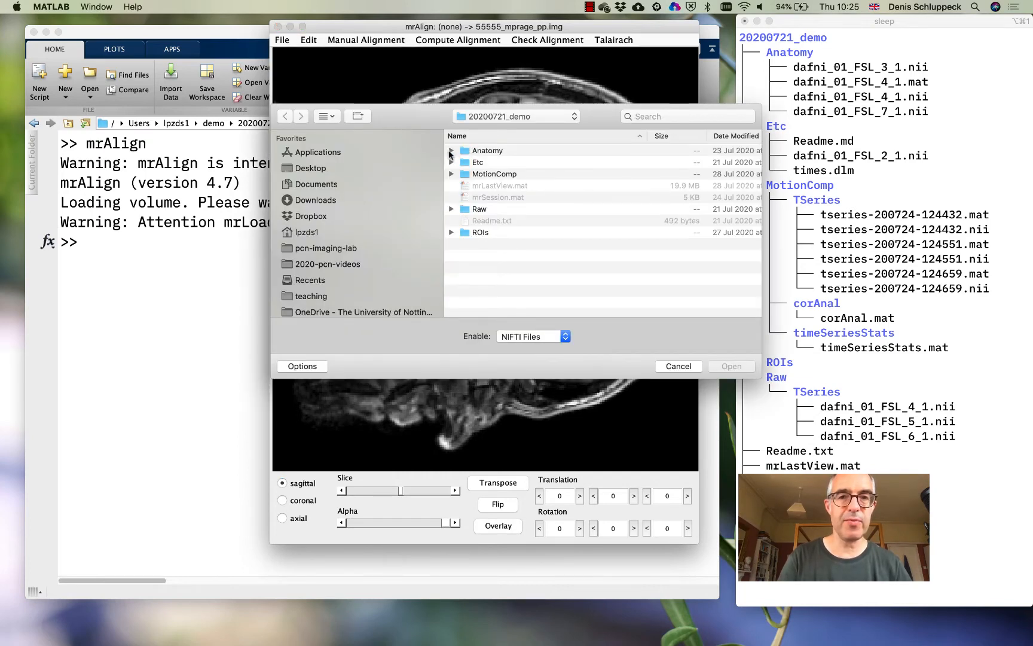
{"action": "left_click", "coordinate": [450, 151]}
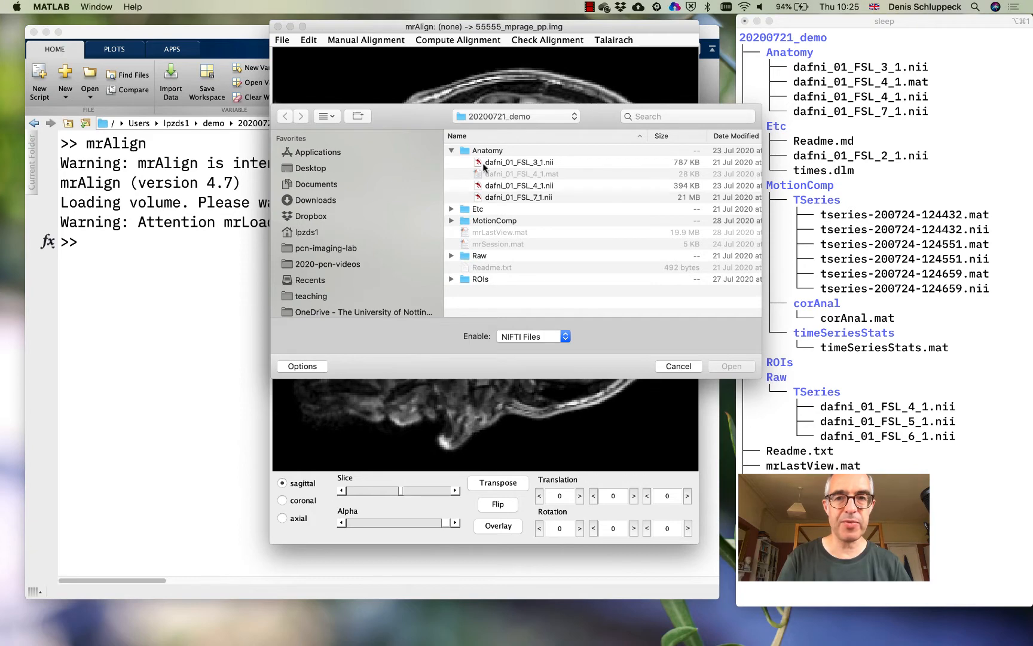
{"action": "left_click", "coordinate": [505, 187]}
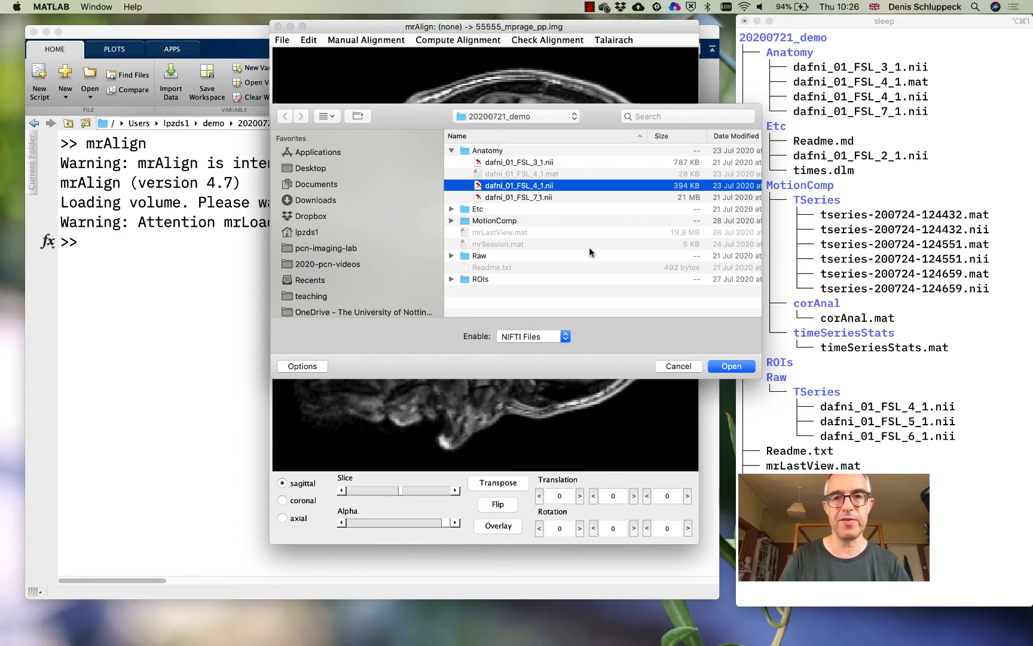
{"action": "left_click", "coordinate": [731, 367]}
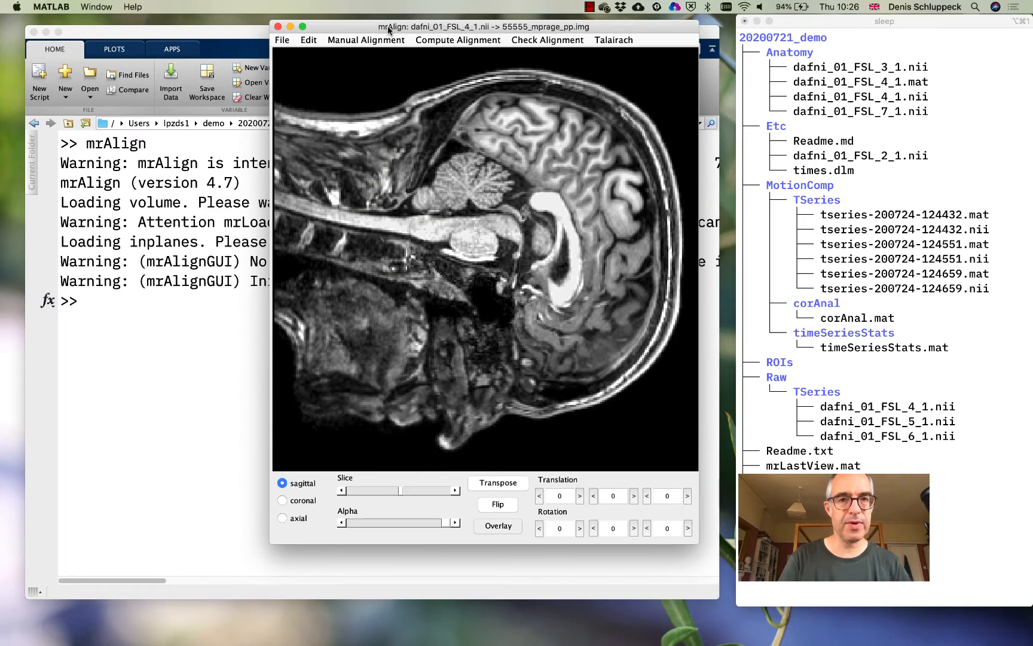
Set the alignment between the source and destination images to identity
{"action": "left_click_drag", "start_coordinate": [388, 29], "coordinate": [489, 28]}
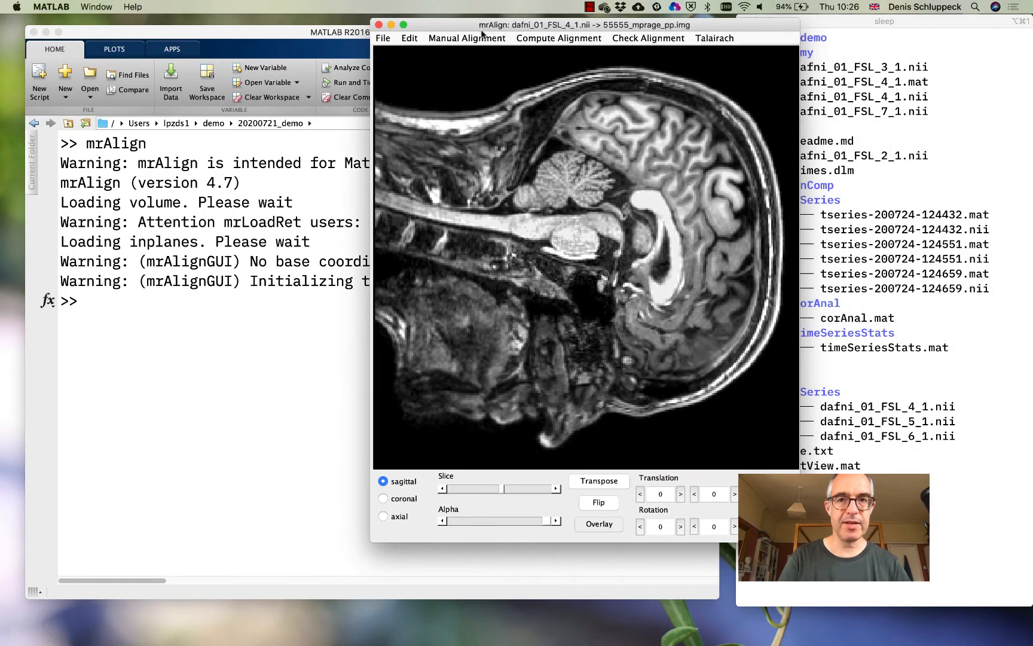
{"action": "left_click", "coordinate": [504, 38]}
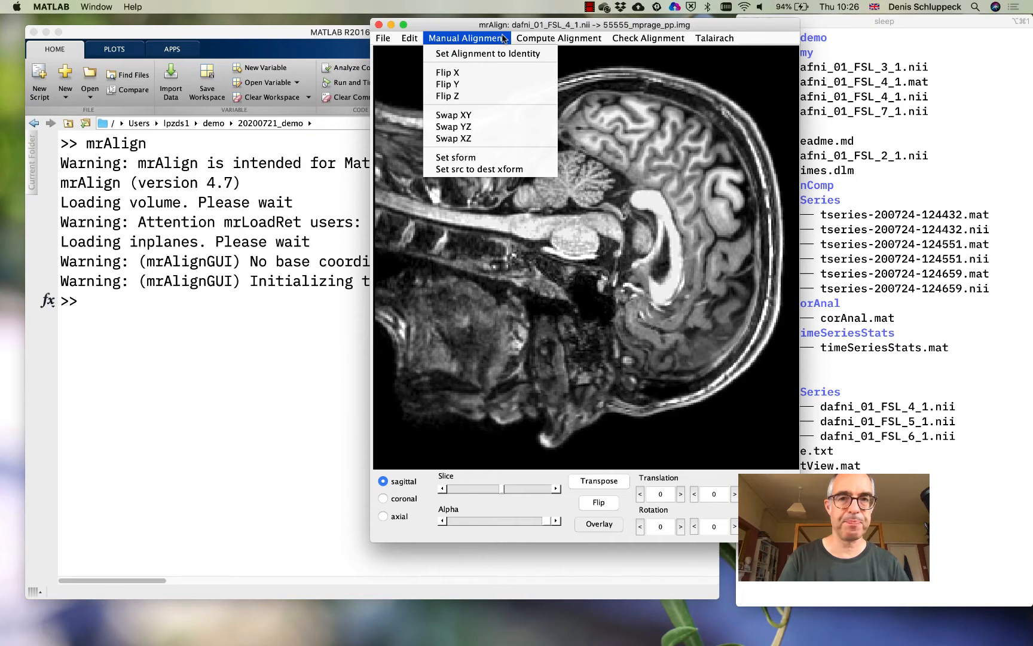
{"action": "left_click", "coordinate": [505, 55]}
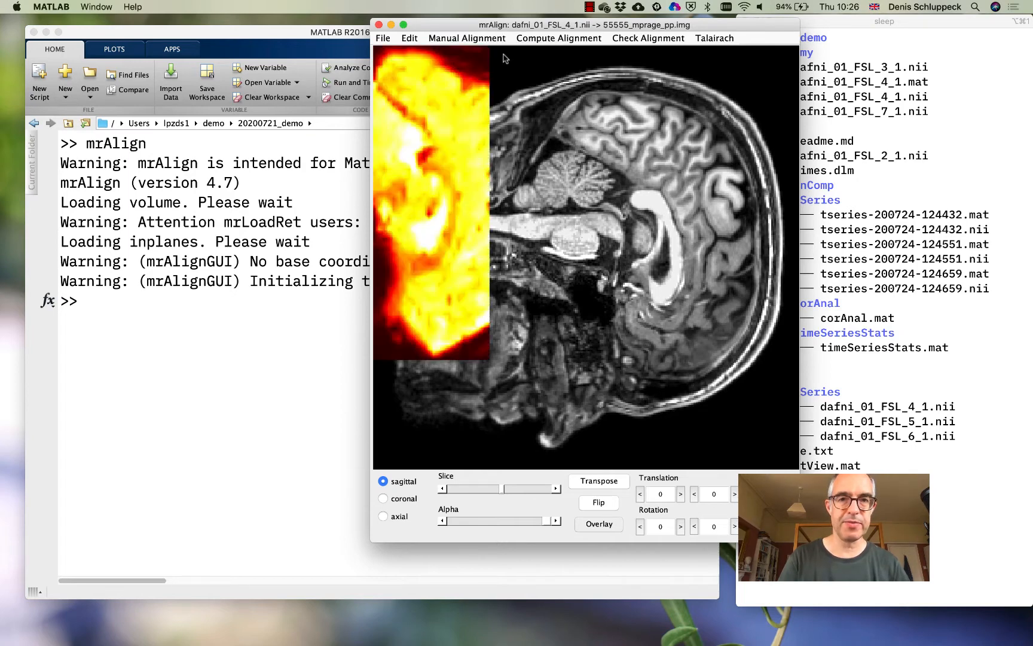
Try initializing the alignment from the header (qform)
{"action": "left_click_drag", "start_coordinate": [539, 26], "coordinate": [514, 31]}
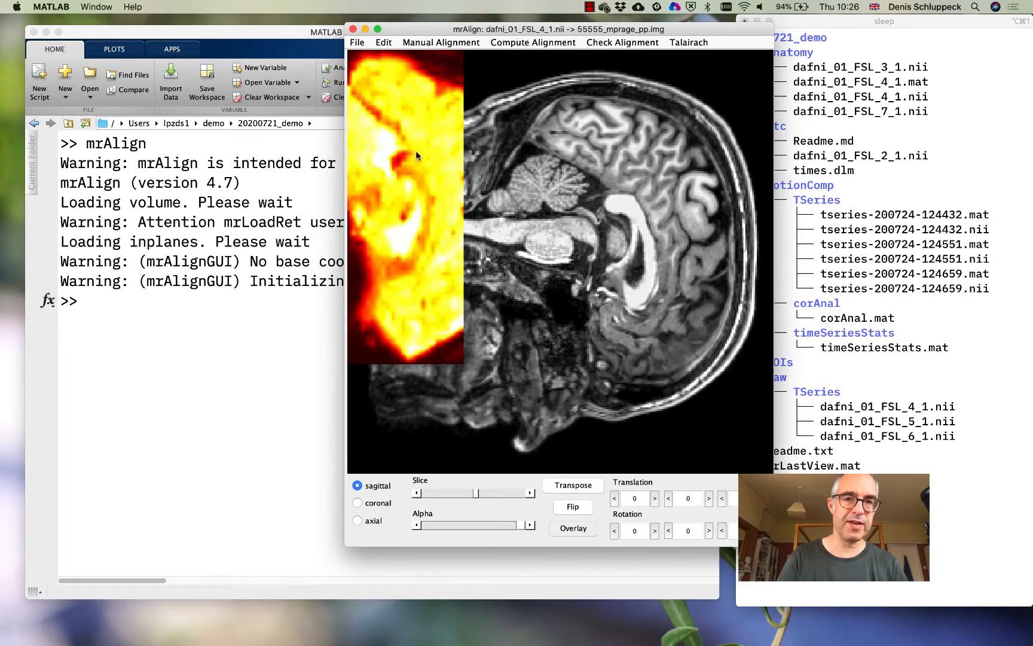
{"action": "left_click", "coordinate": [450, 42]}
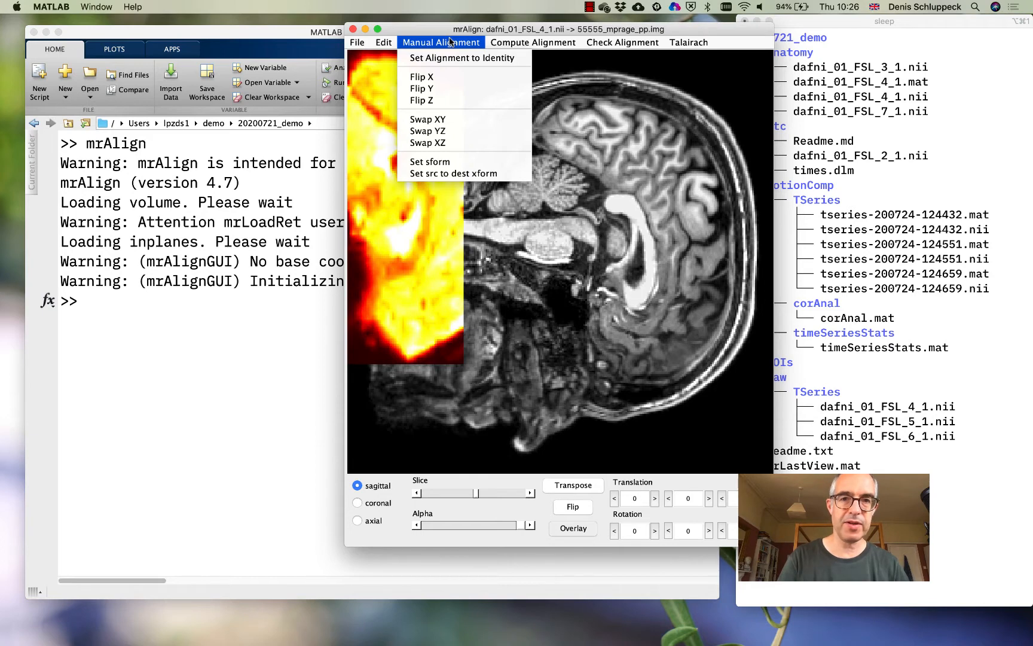
{"action": "mouse_move", "coordinate": [512, 46]}
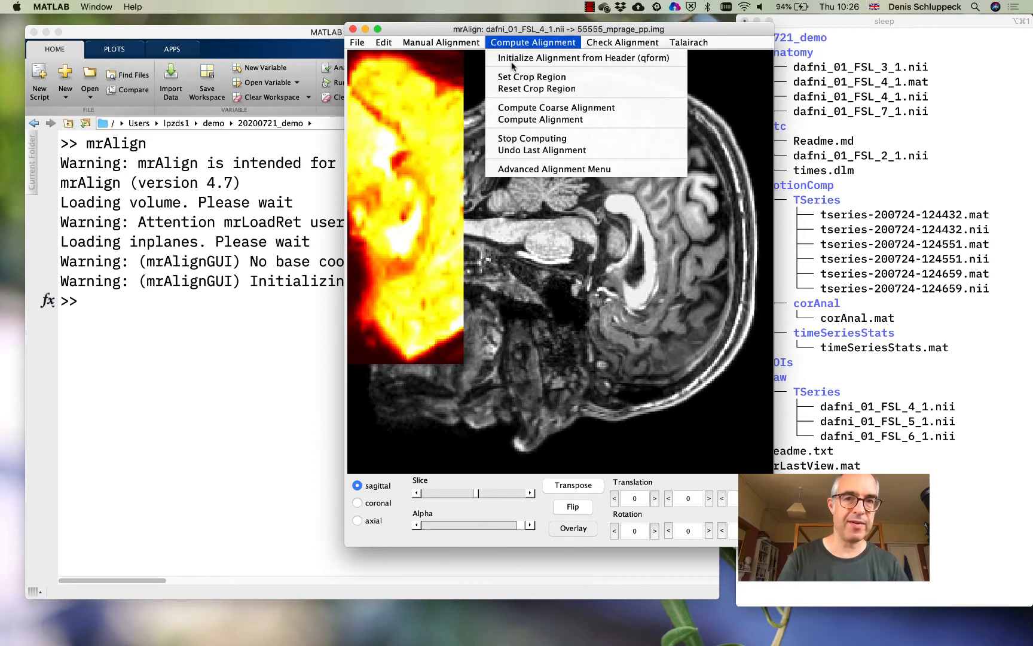
{"action": "left_click", "coordinate": [512, 60]}
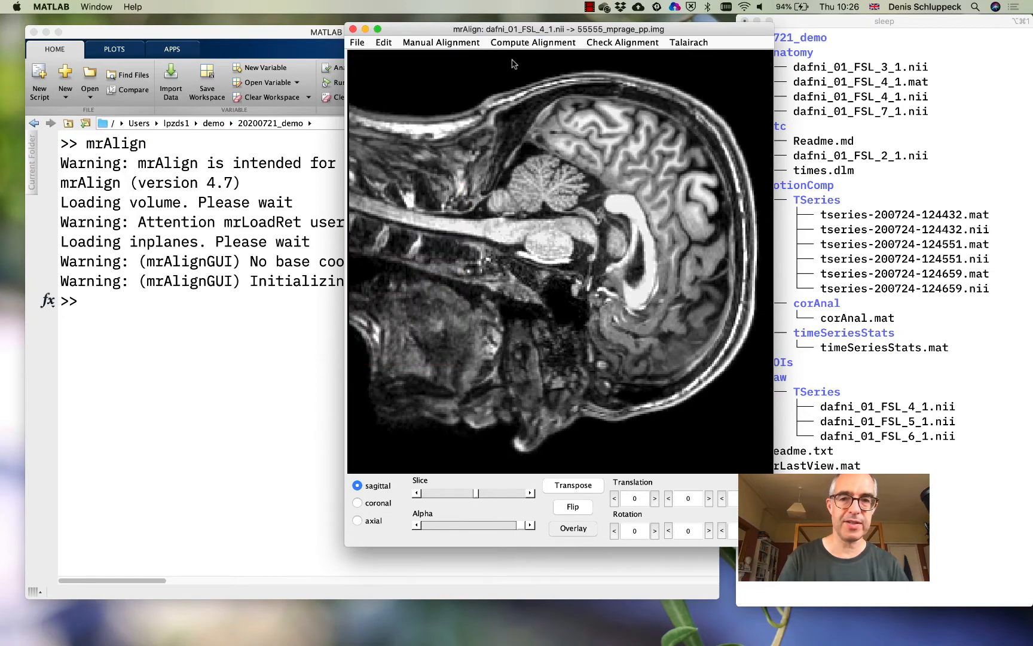
Set the alignment back to identity in place of the header-based initialization
{"action": "left_click_drag", "start_coordinate": [493, 30], "coordinate": [469, 22]}
{"action": "left_click", "coordinate": [411, 35]}
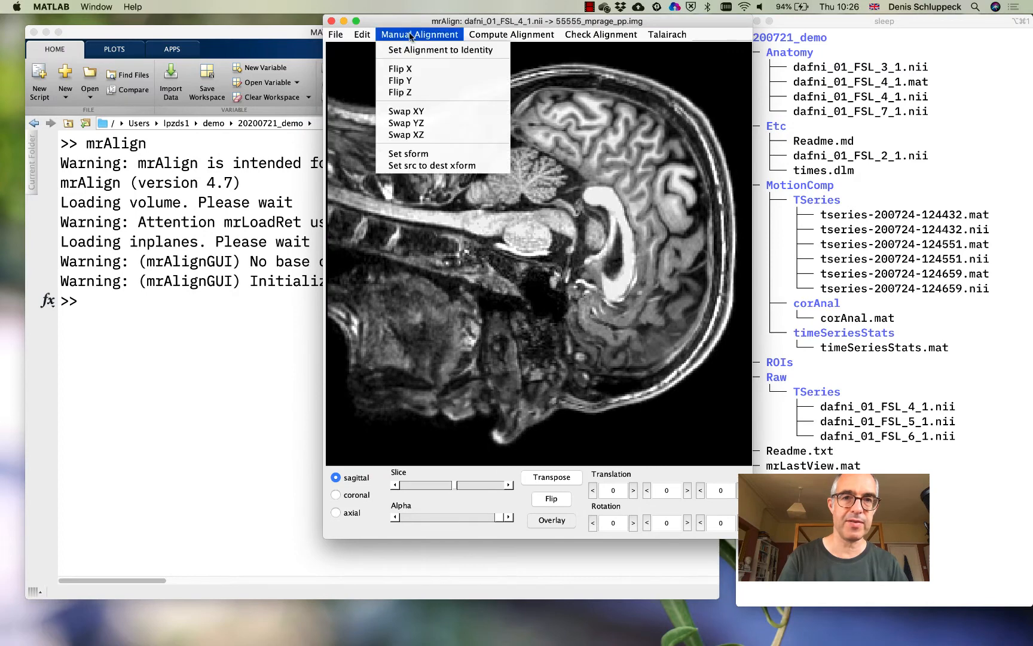
{"action": "left_click", "coordinate": [412, 50]}
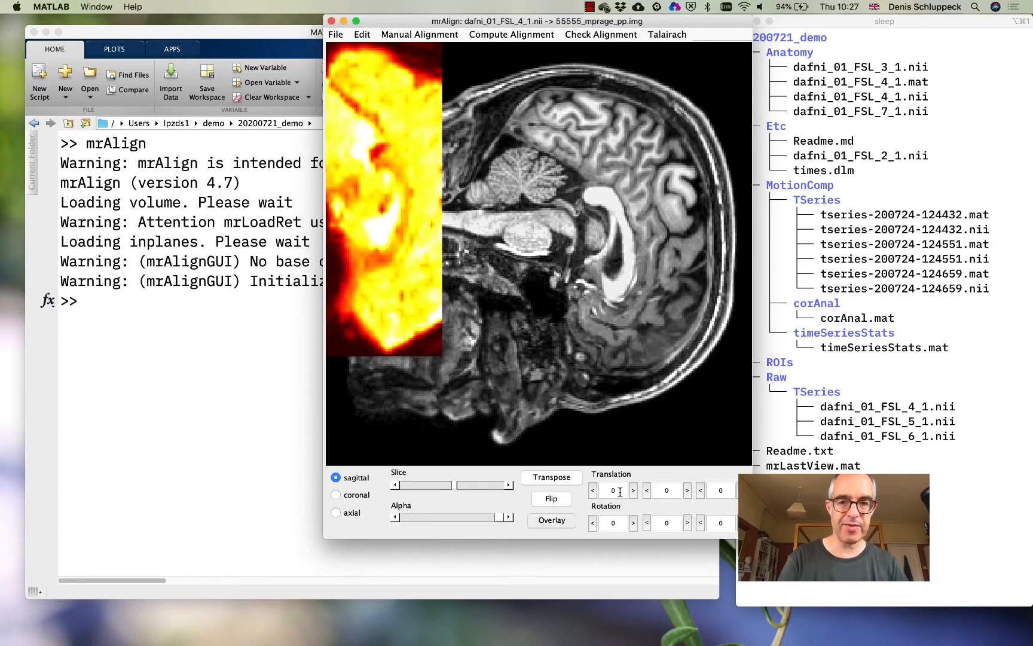
Try a translation of 10 on the first axis and set it back to 0
{"action": "left_click_drag", "start_coordinate": [621, 491], "coordinate": [601, 492]}
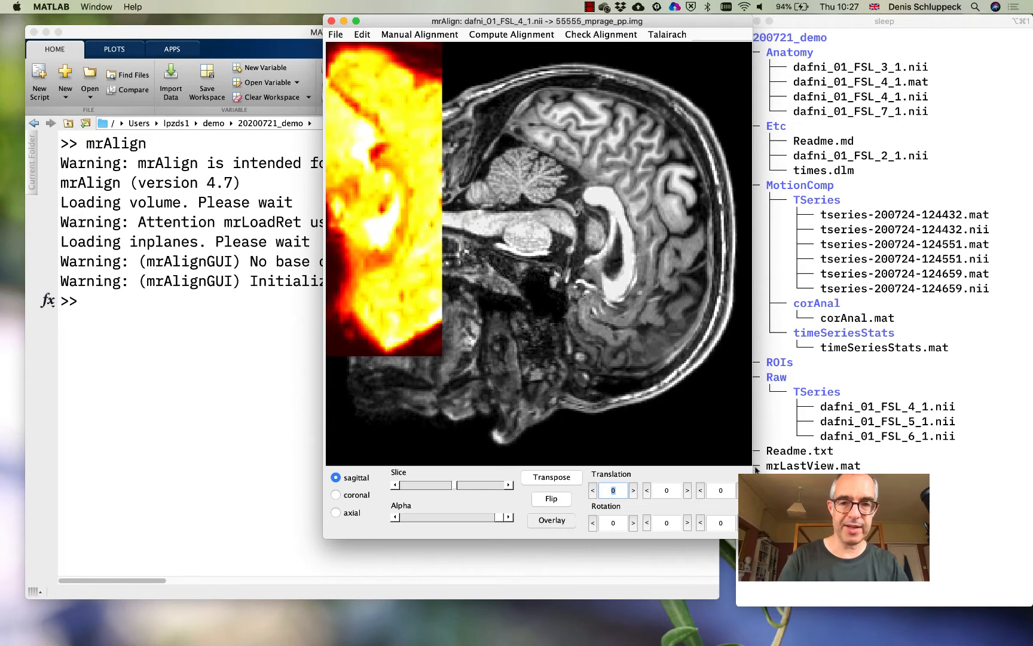
{"action": "type", "text": "10"}
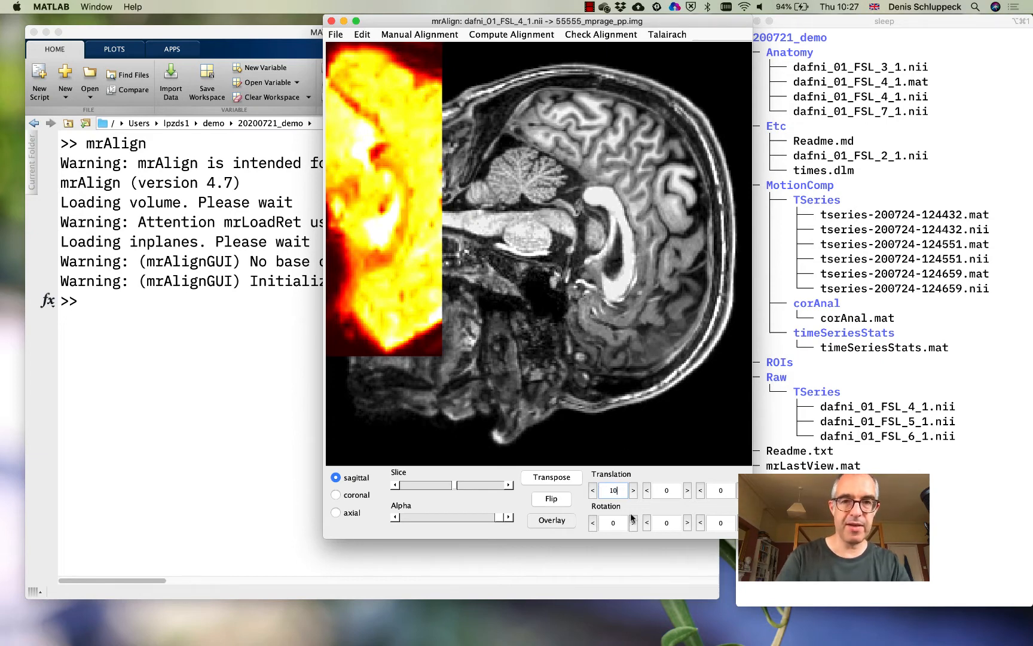
{"action": "key", "text": "Return"}
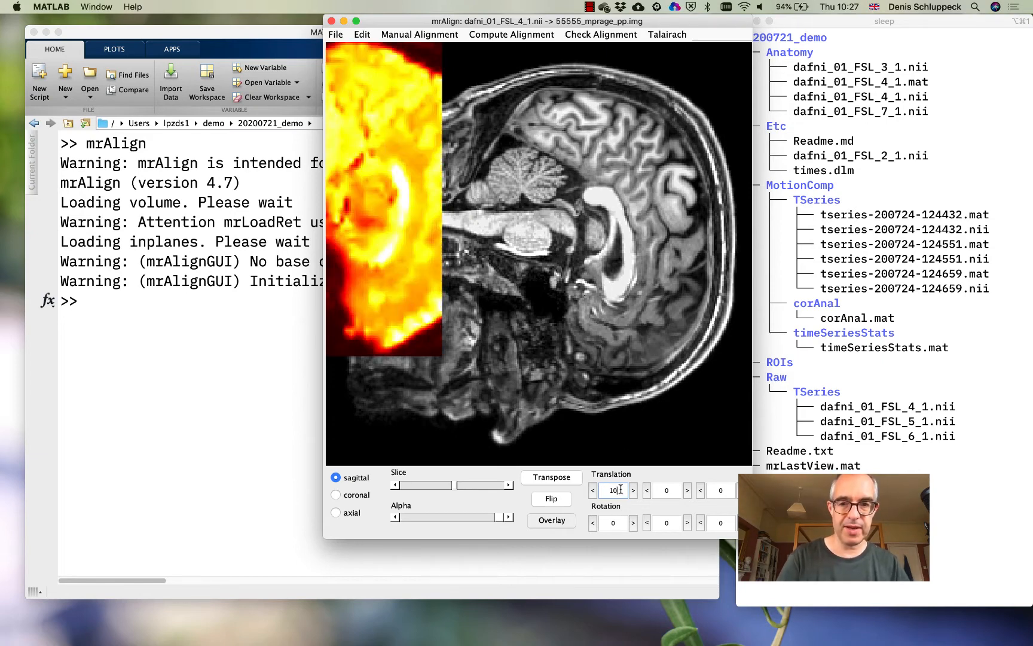
{"action": "left_click_drag", "start_coordinate": [621, 491], "coordinate": [593, 492]}
{"action": "type", "text": "0"}
{"action": "key", "text": "Return"}
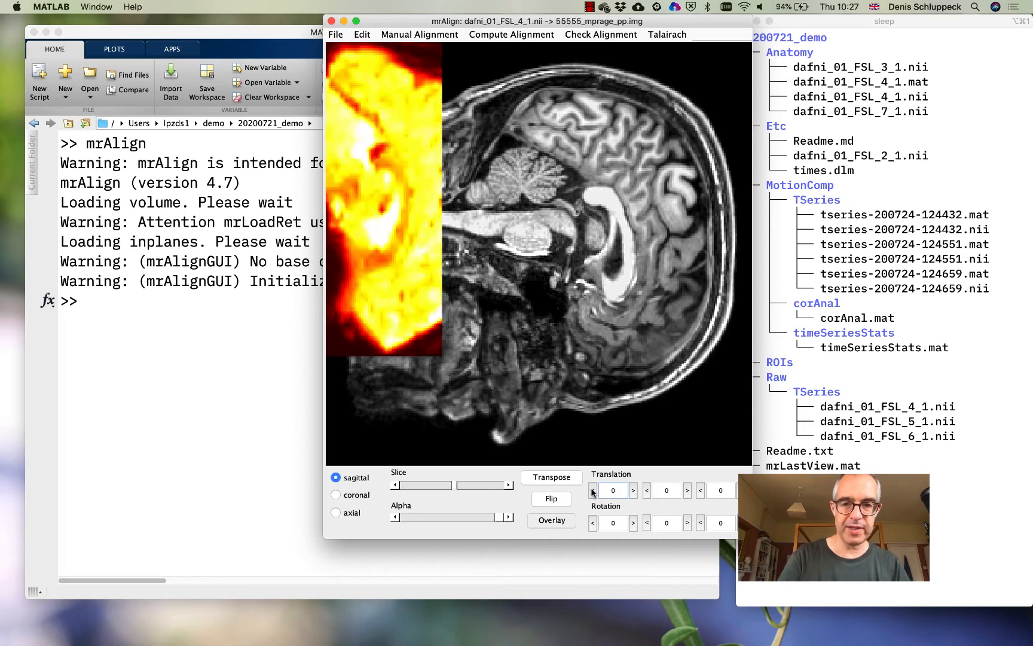
Set the translation on the second axis to 10 and refine it to 15
{"action": "left_click_drag", "start_coordinate": [670, 490], "coordinate": [656, 490]}
{"action": "type", "text": "10"}
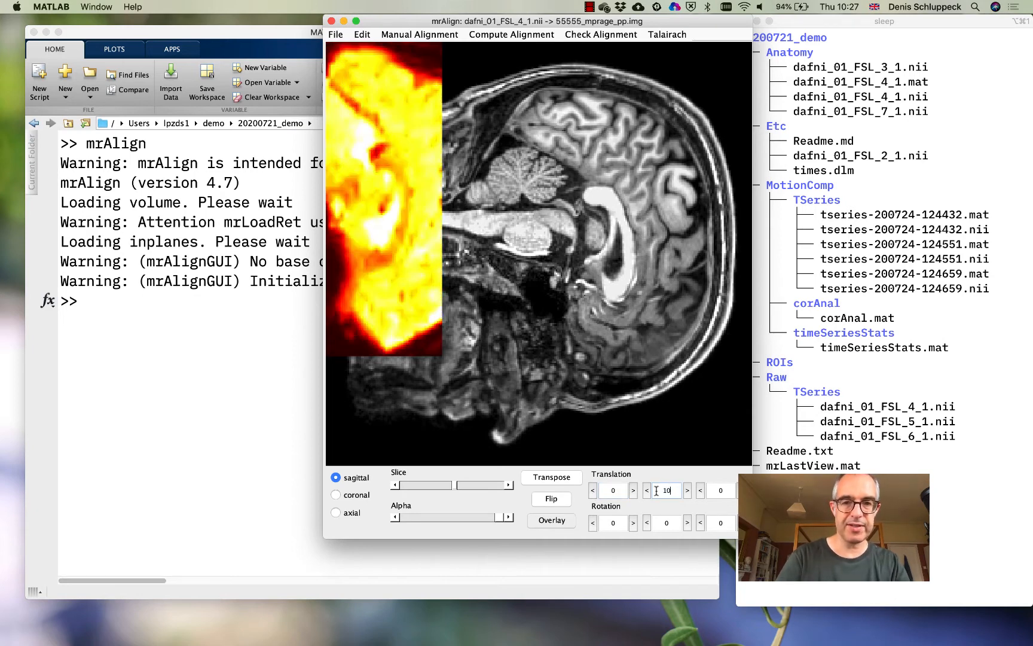
{"action": "key", "text": "Return"}
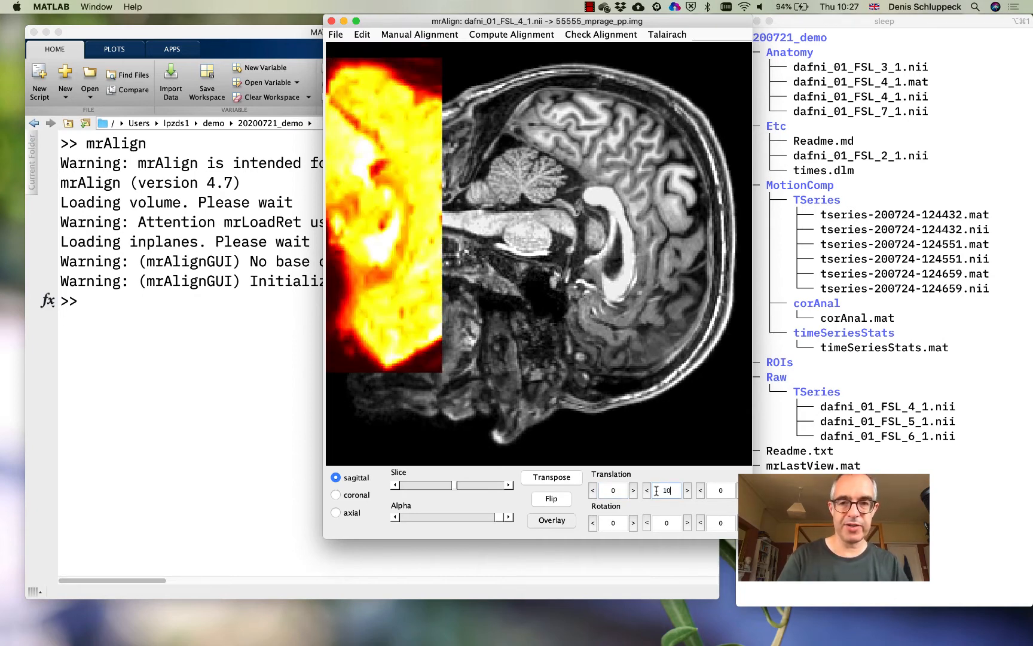
{"action": "key", "text": "BackSpace"}
{"action": "type", "text": "5"}
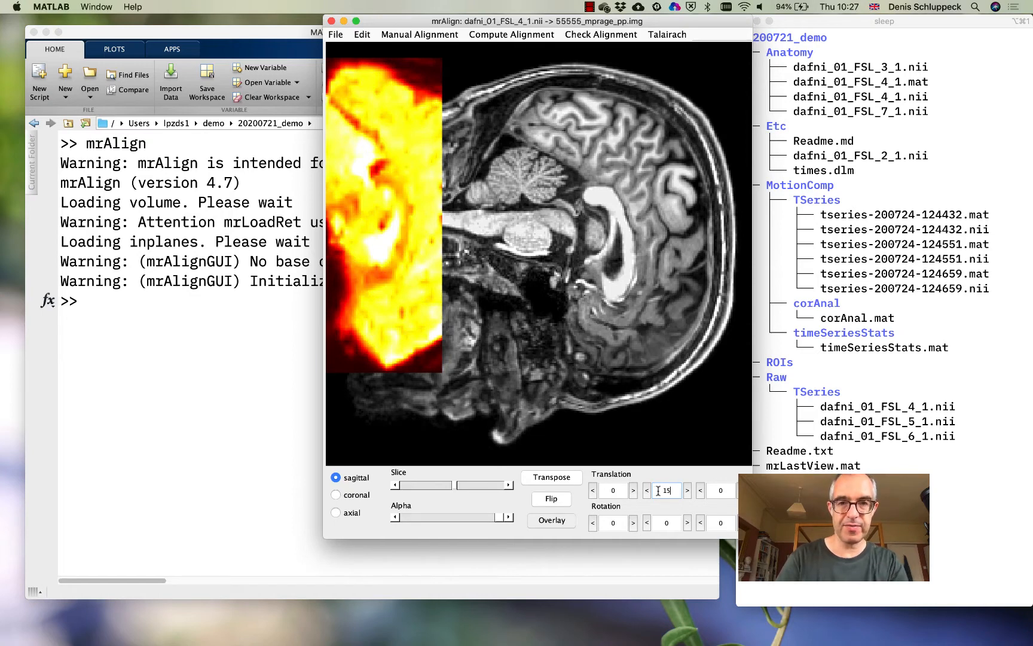
{"action": "key", "text": "Return"}
Increase the translation on the third axis to 50, 100 and finally 150 to shift the inplane overlay onto the brain
{"action": "left_click", "coordinate": [721, 491]}
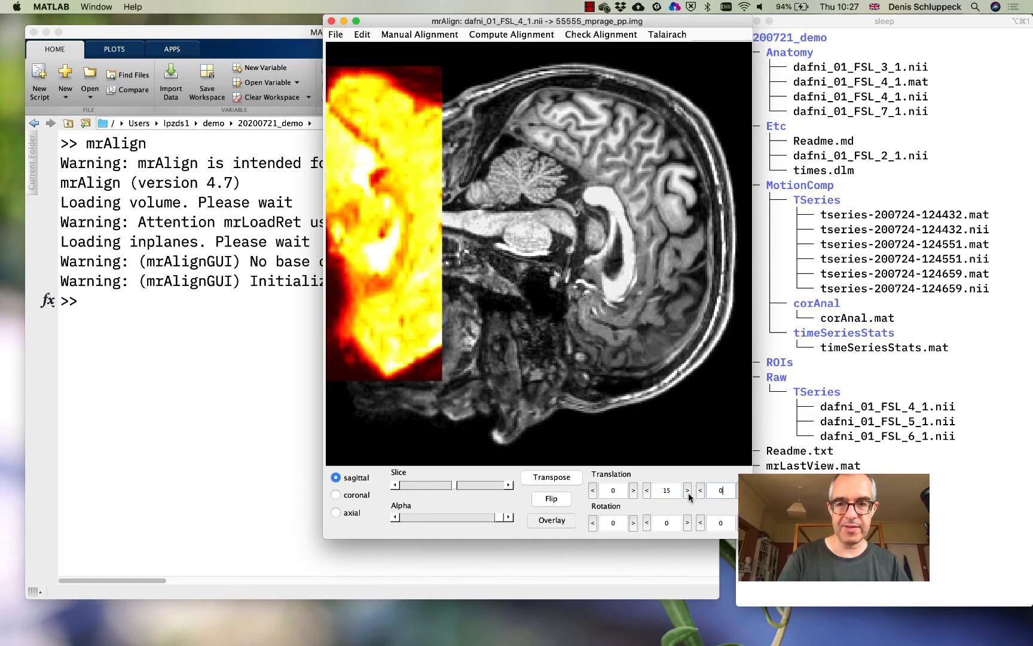
{"action": "key", "text": "BackSpace"}
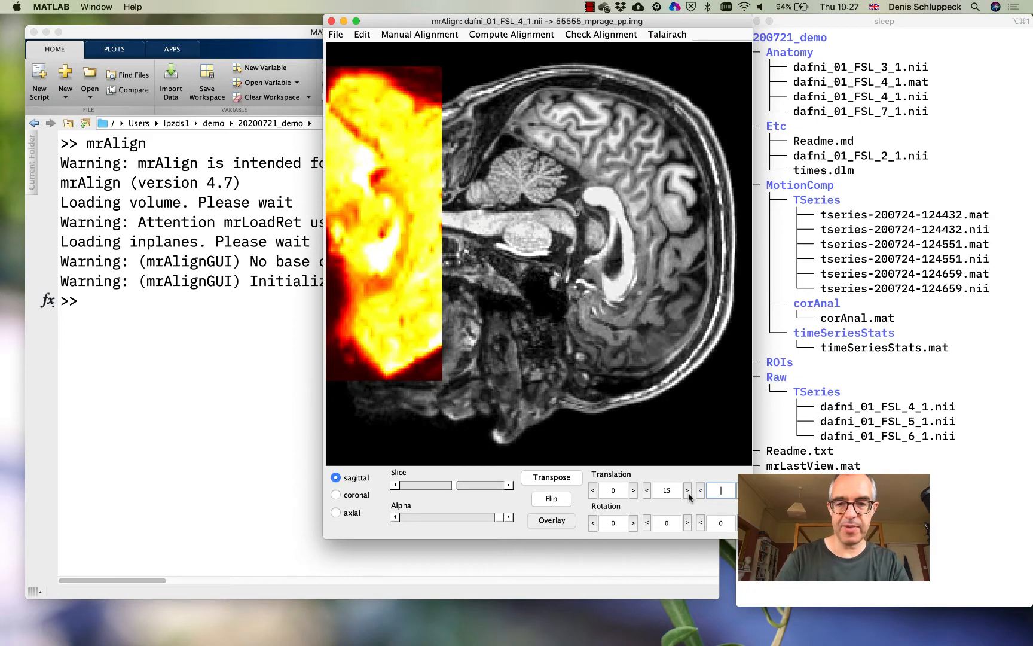
{"action": "type", "text": "50"}
{"action": "key", "text": "Return"}
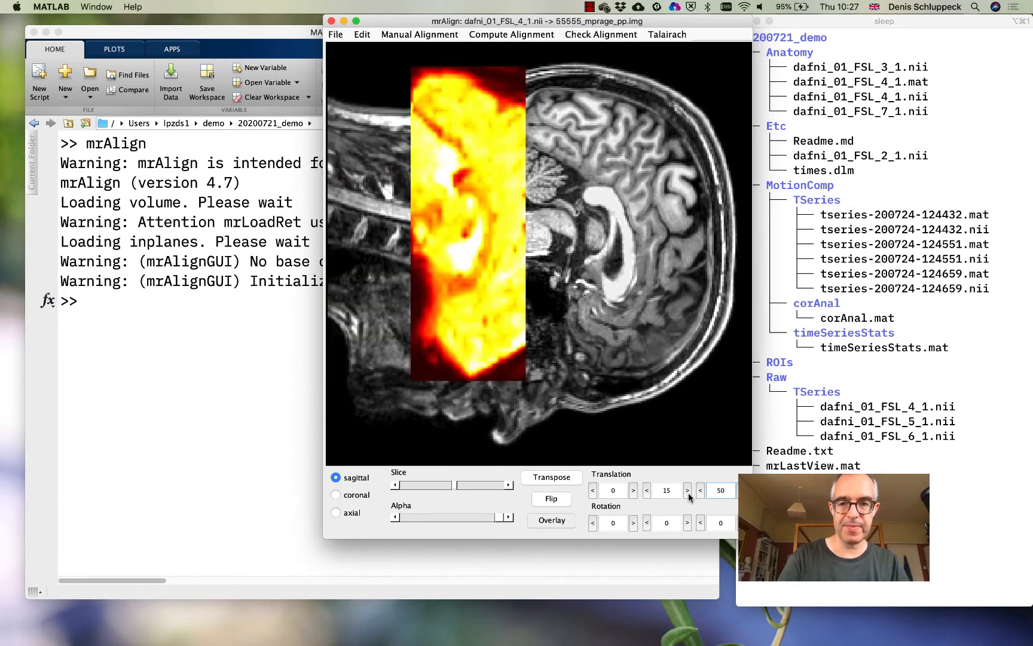
{"action": "left_click_drag", "start_coordinate": [727, 491], "coordinate": [697, 492]}
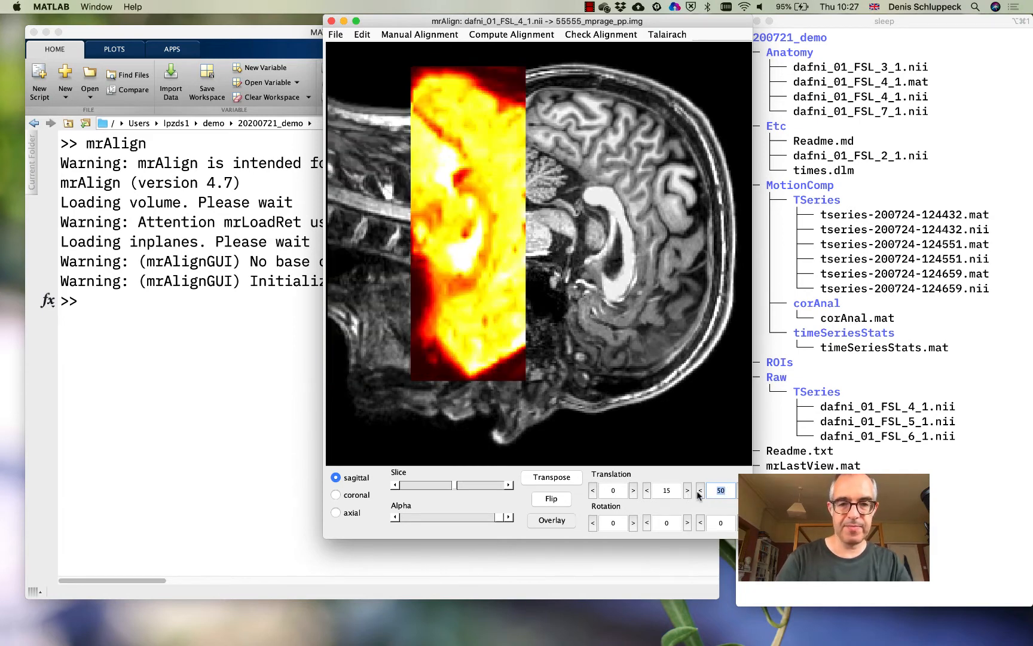
{"action": "type", "text": "100"}
{"action": "key", "text": "Return"}
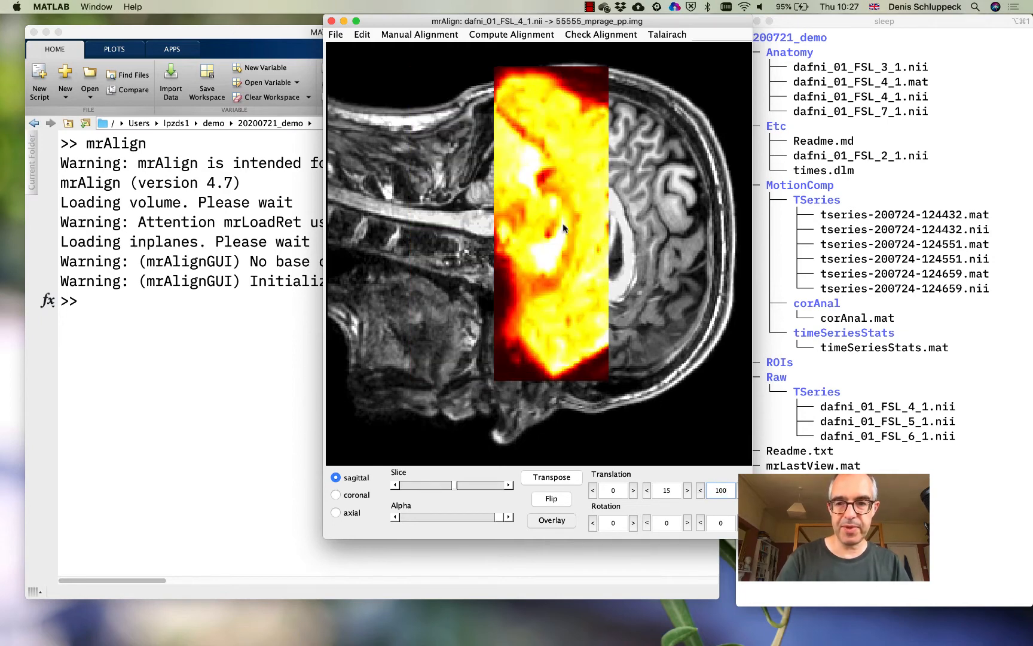
{"action": "key", "text": "BackSpace"}
{"action": "key", "text": "BackSpace"}
{"action": "key", "text": "BackSpace"}
{"action": "type", "text": "150"}
{"action": "key", "text": "Return"}
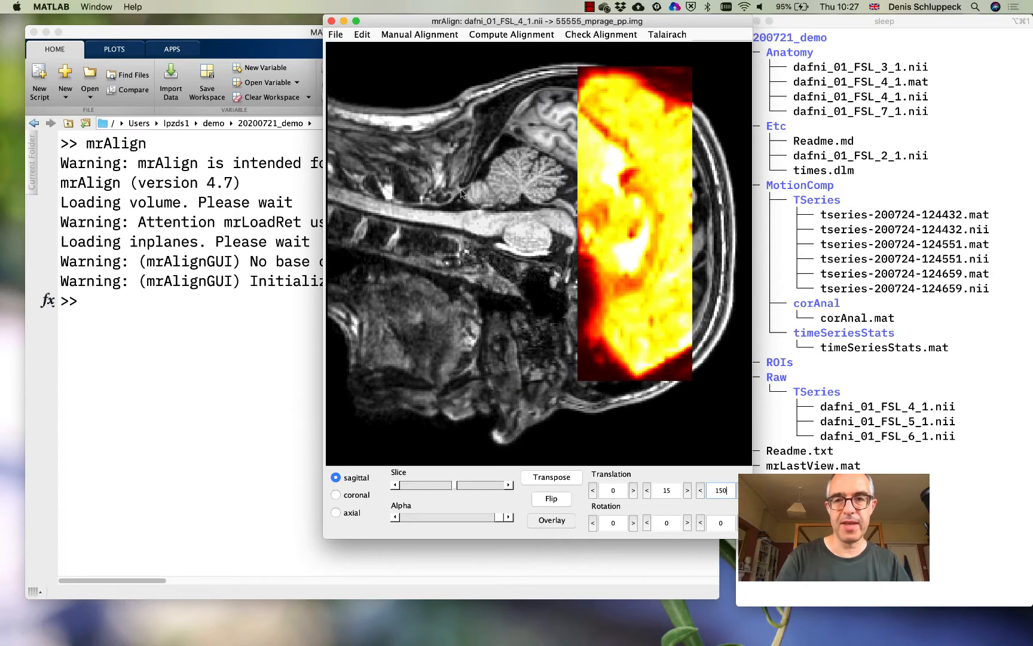
Examine the overlap in coronal and axial slices near the middle of the volume, with the overlay made semi-transparent
{"action": "left_click", "coordinate": [356, 496]}
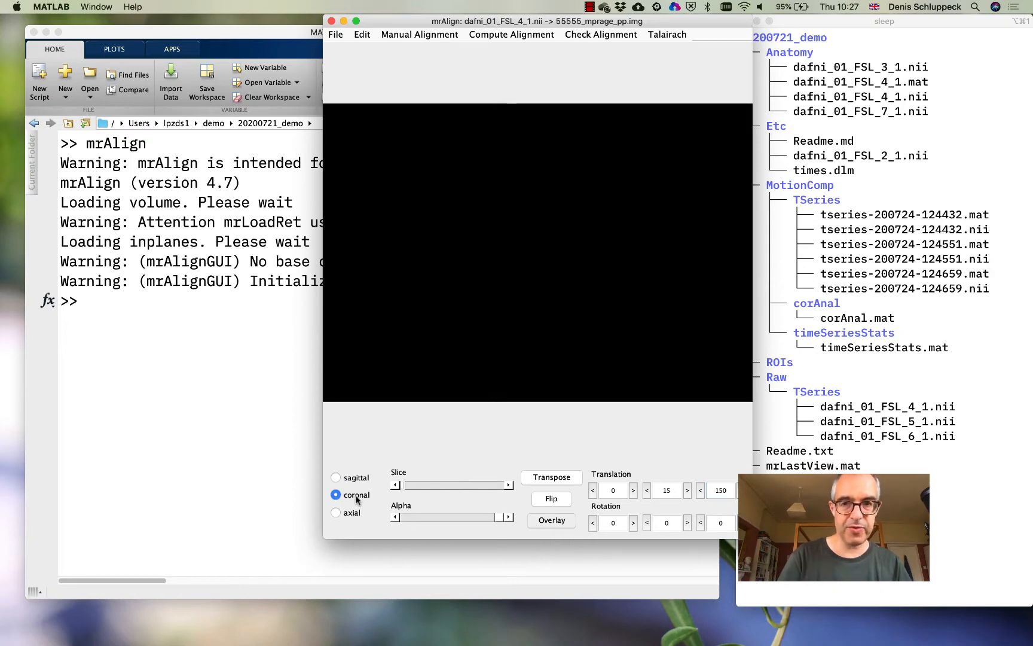
{"action": "left_click_drag", "start_coordinate": [400, 484], "coordinate": [459, 487]}
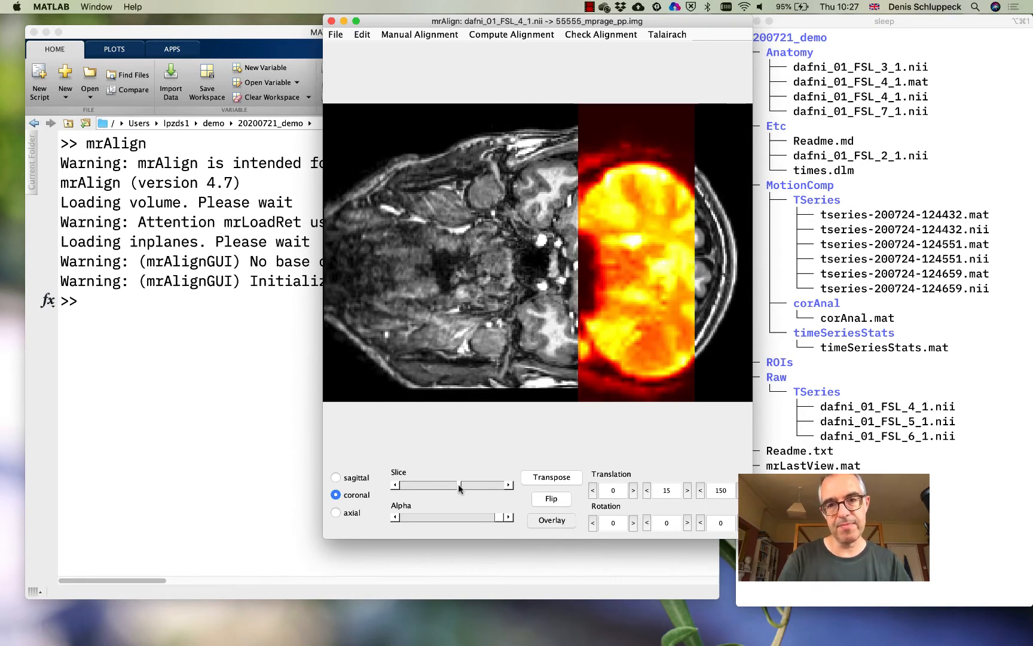
{"action": "left_click", "coordinate": [357, 514]}
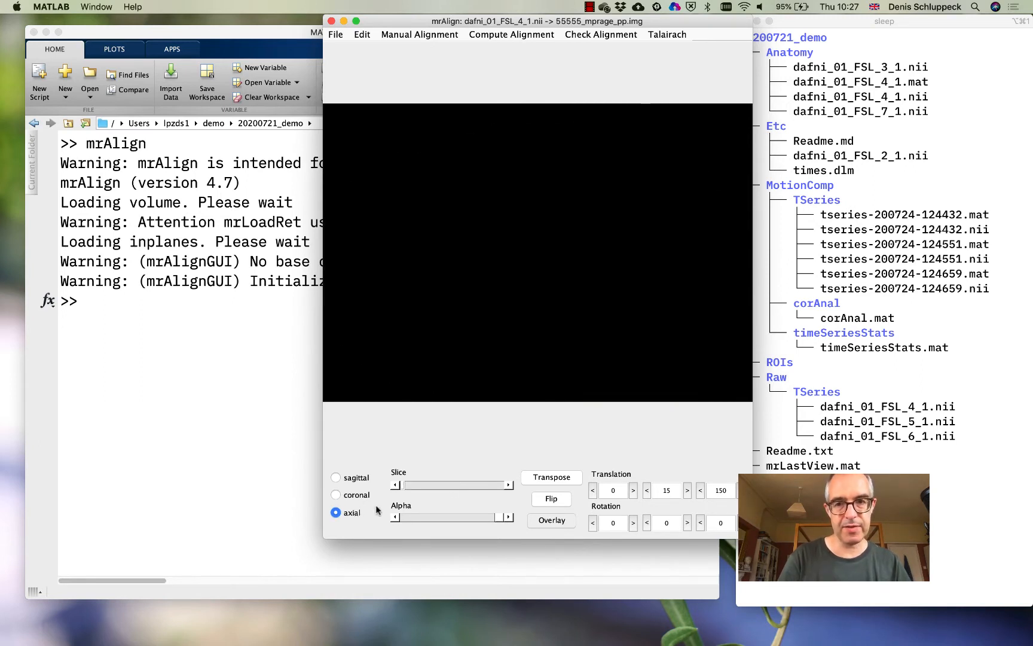
{"action": "left_click_drag", "start_coordinate": [406, 486], "coordinate": [463, 486]}
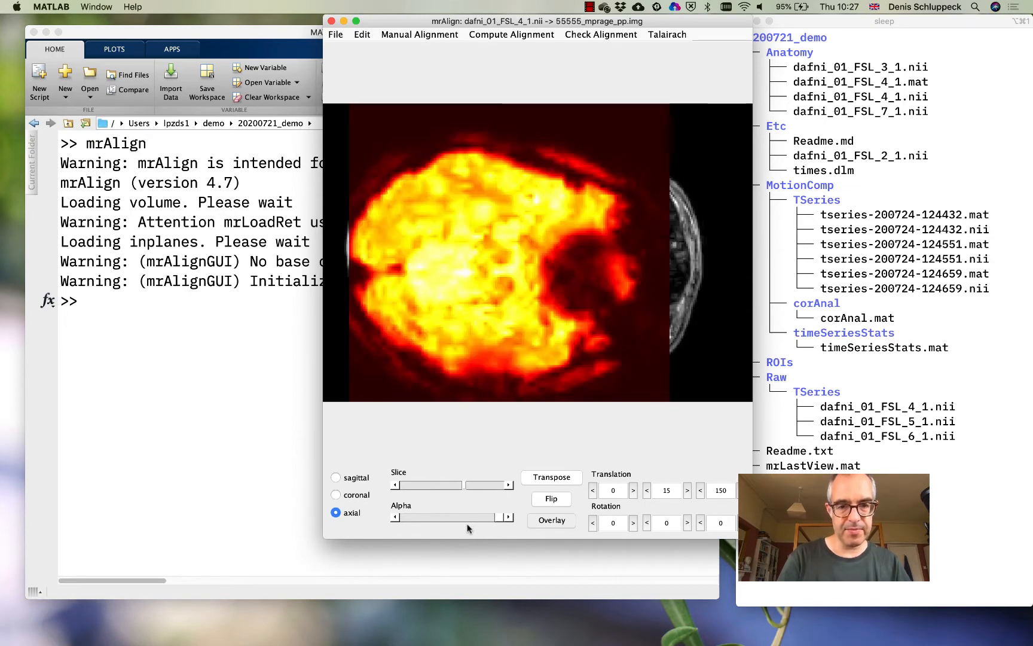
{"action": "left_click_drag", "start_coordinate": [497, 517], "coordinate": [465, 523]}
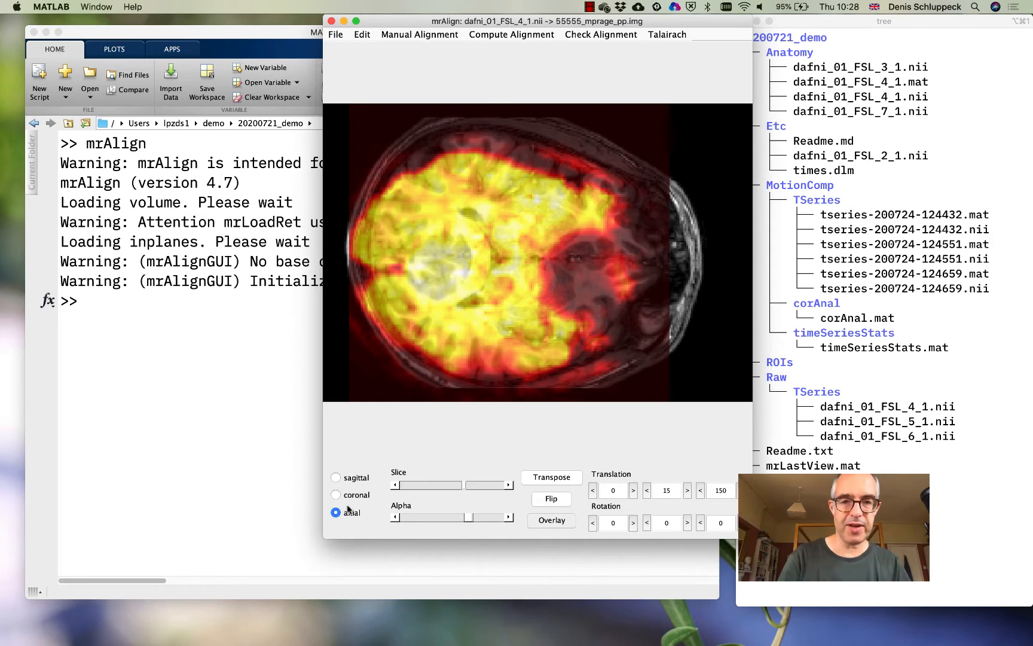
Review the alignment computation commands and the options of the Advanced Alignment Menu, then close it without changes
{"action": "left_click", "coordinate": [520, 34]}
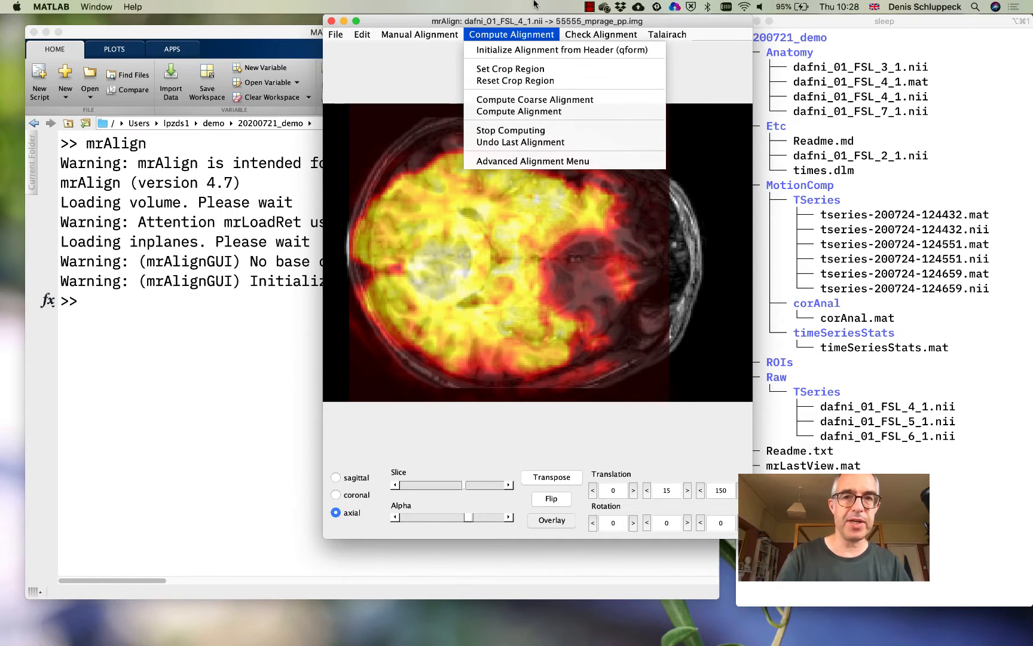
{"action": "left_click", "coordinate": [524, 21]}
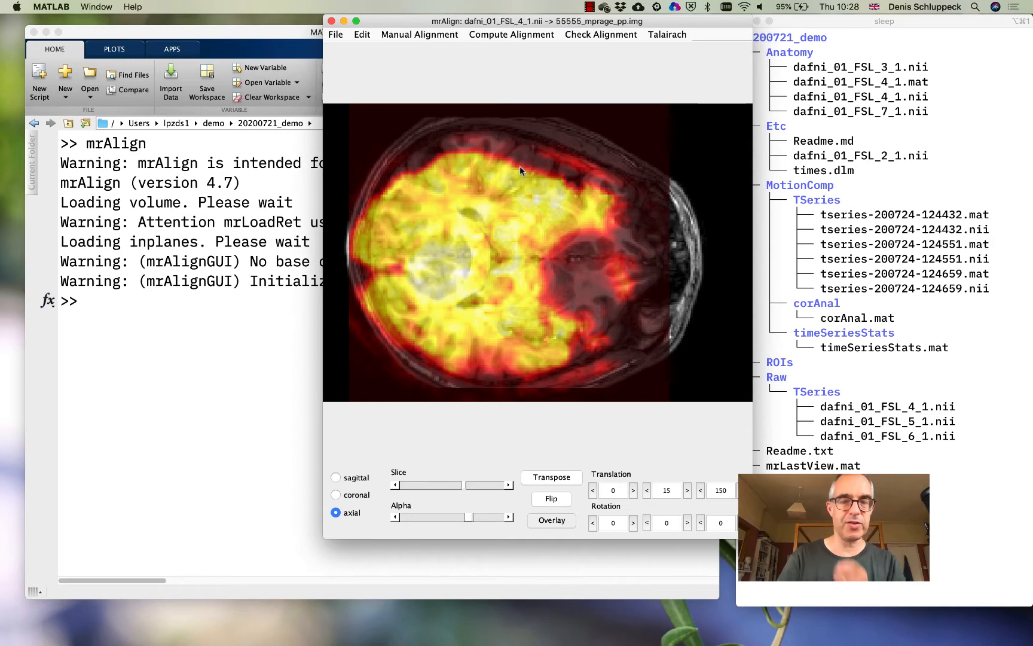
{"action": "left_click", "coordinate": [504, 36]}
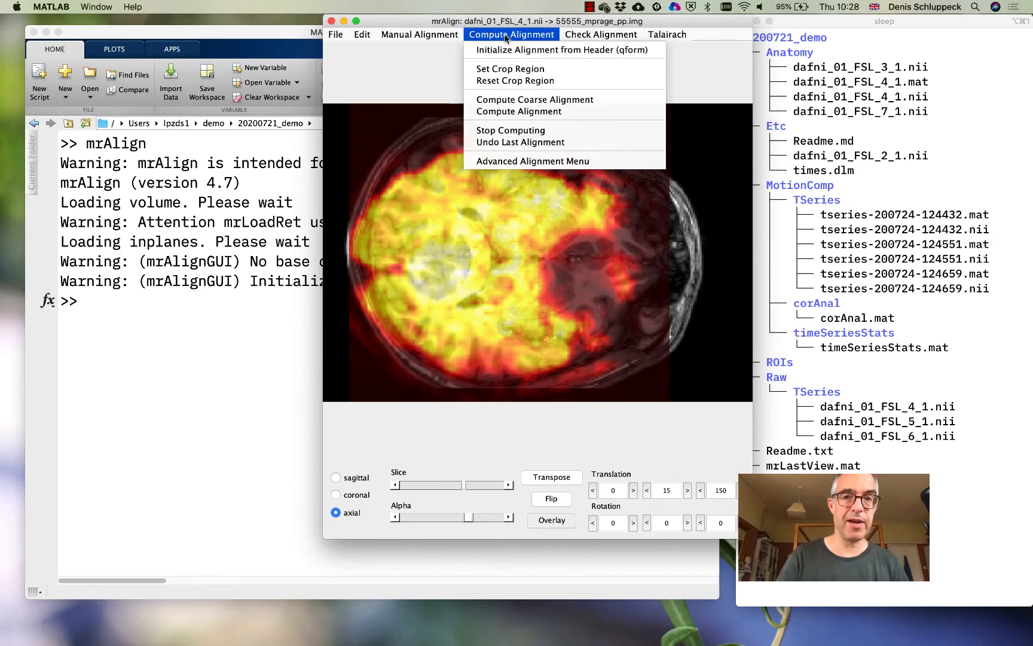
{"action": "left_click", "coordinate": [520, 161]}
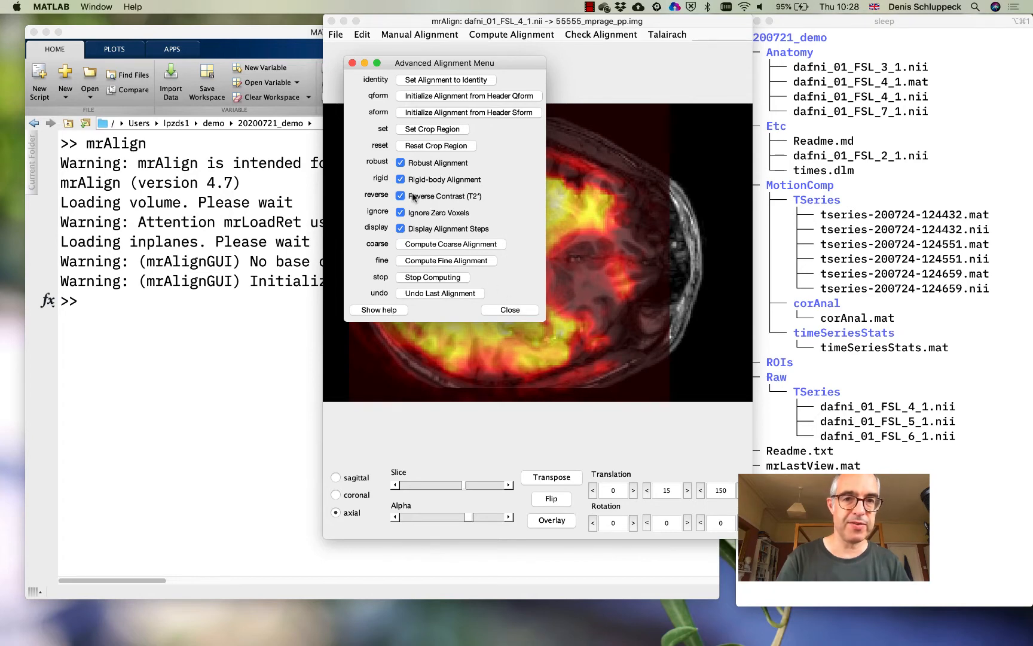
{"action": "left_click", "coordinate": [505, 310]}
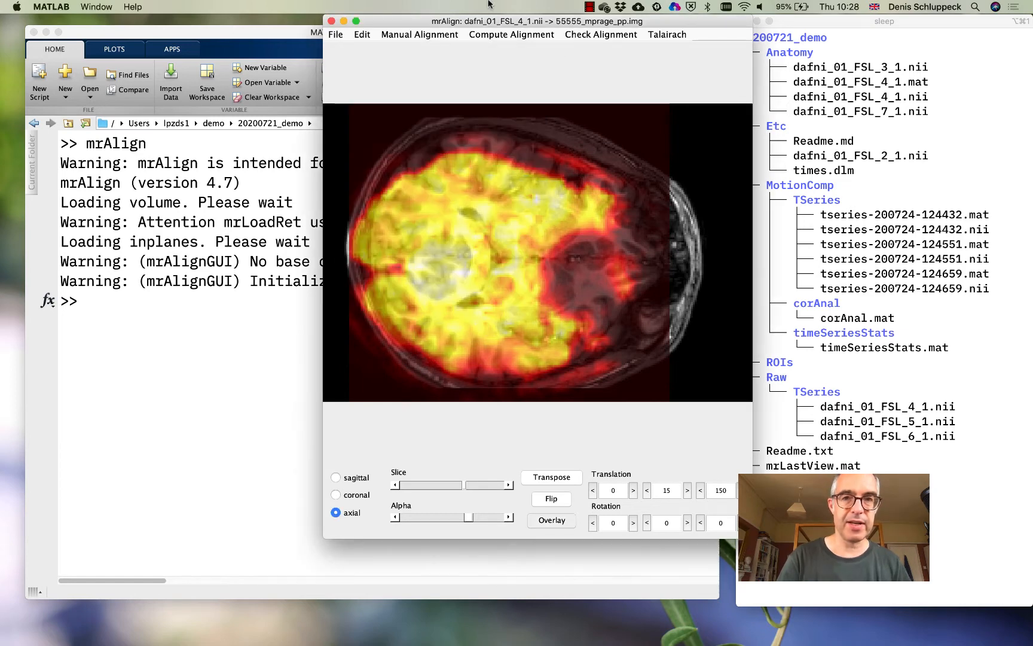
Compute a coarse alignment of the inplane scan to the anatomical volume
{"action": "left_click_drag", "start_coordinate": [491, 22], "coordinate": [453, 32]}
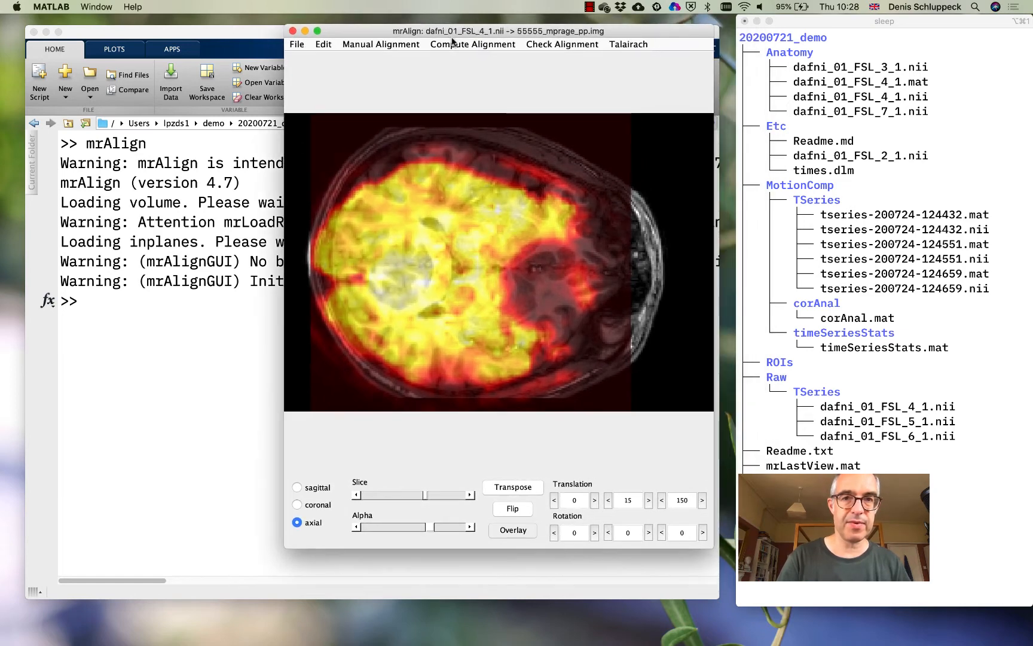
{"action": "left_click", "coordinate": [453, 45]}
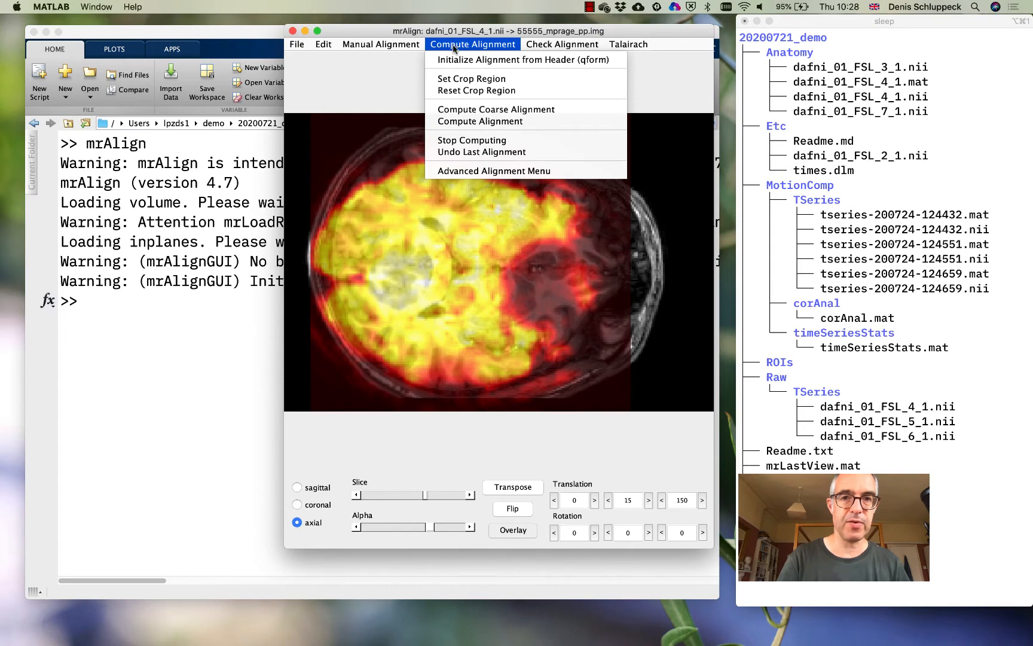
{"action": "left_click", "coordinate": [470, 109]}
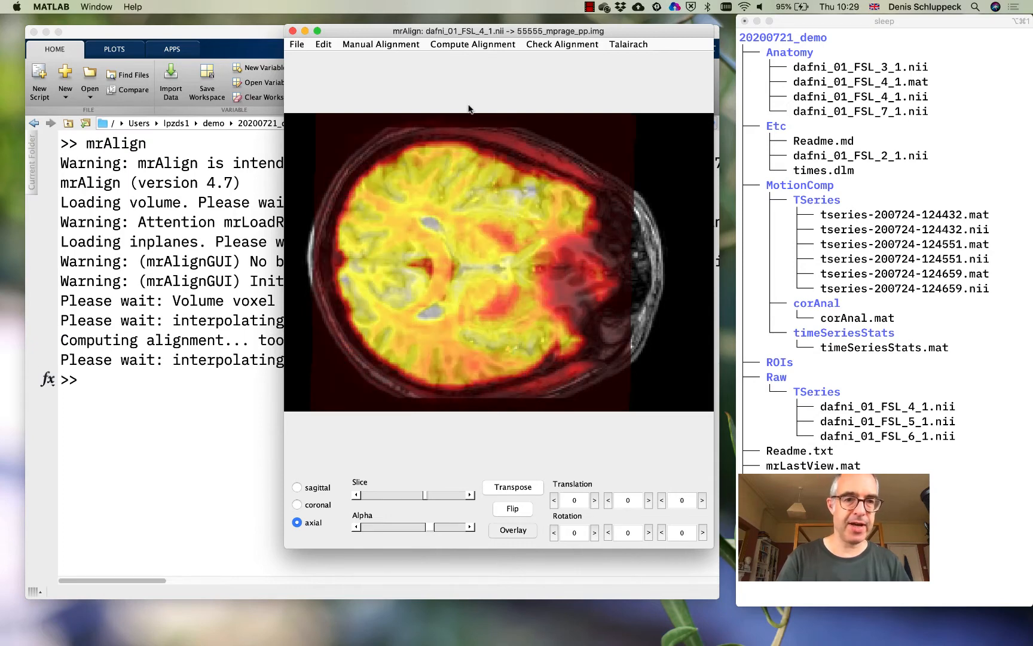
Check the computed overlay against the anatomy in the coronal view and in several sagittal slices
{"action": "left_click_drag", "start_coordinate": [381, 27], "coordinate": [453, 21]}
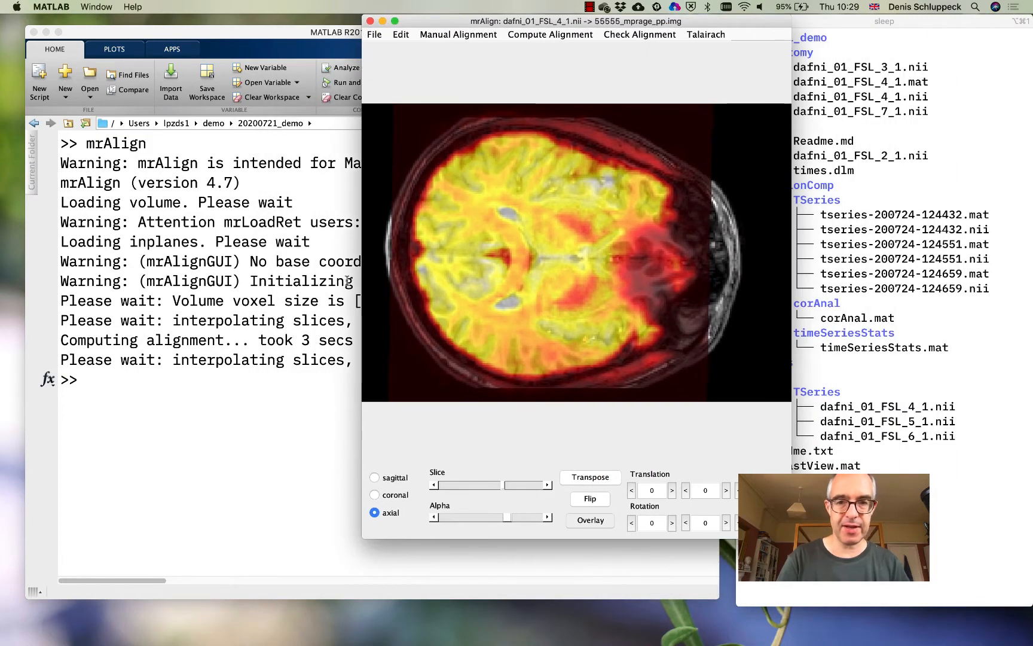
{"action": "left_click", "coordinate": [392, 492]}
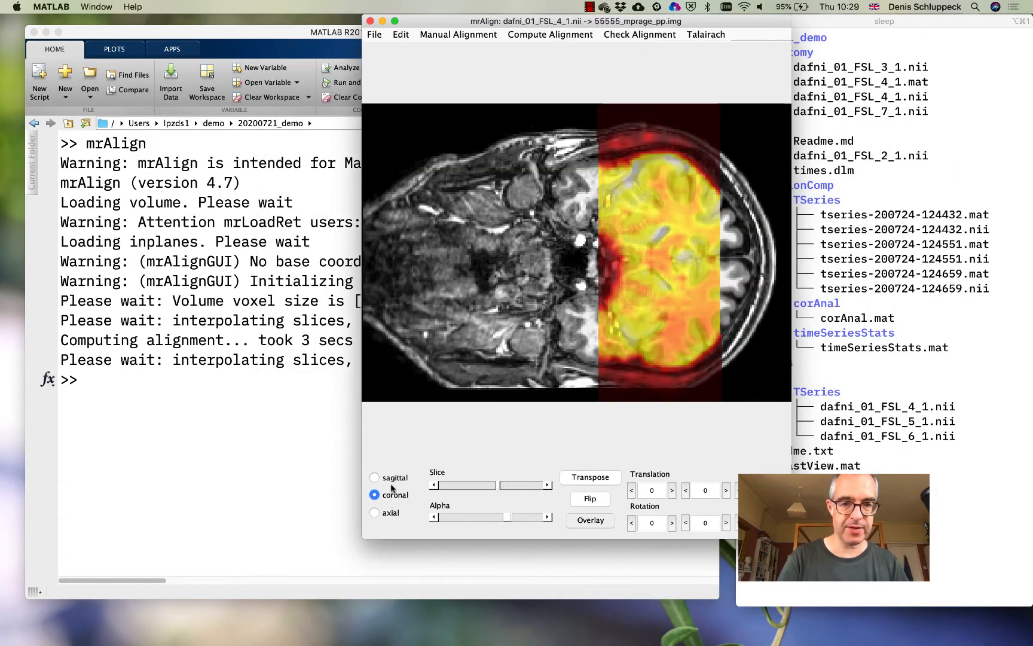
{"action": "left_click", "coordinate": [393, 480]}
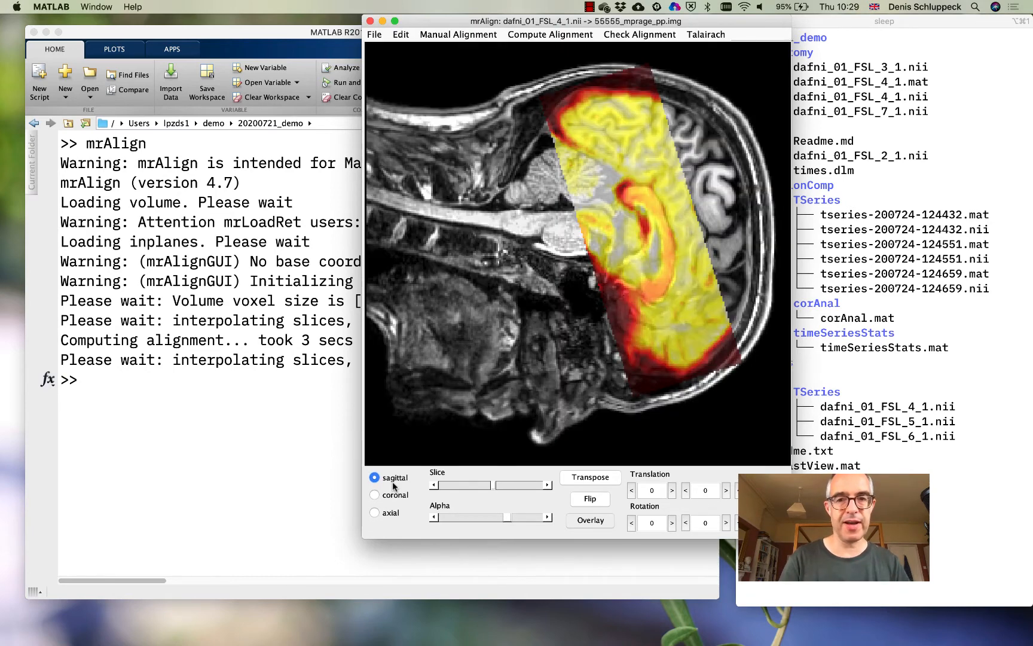
{"action": "left_click", "coordinate": [520, 487]}
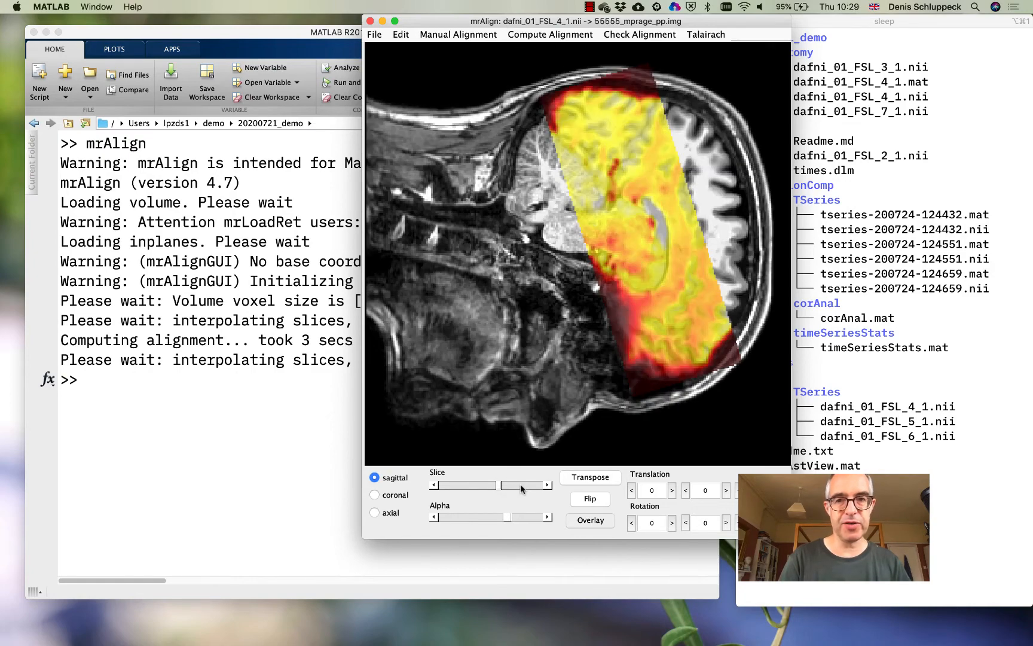
{"action": "left_click", "coordinate": [448, 486]}
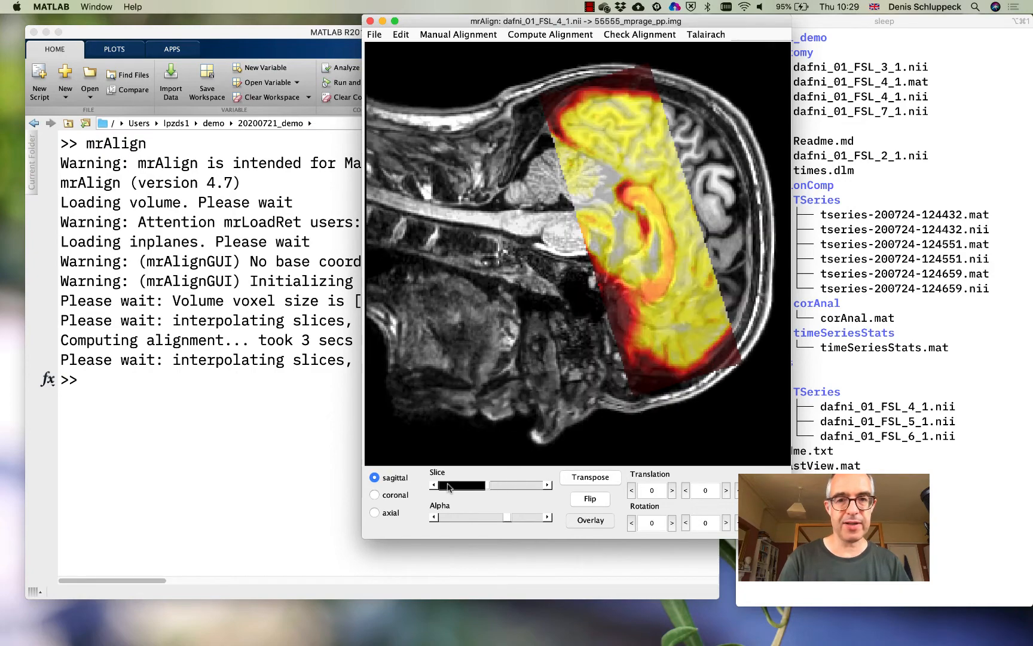
Show the alignment mosaic and step through its slices to compare the inplane and anatomical images
{"action": "left_click", "coordinate": [615, 36]}
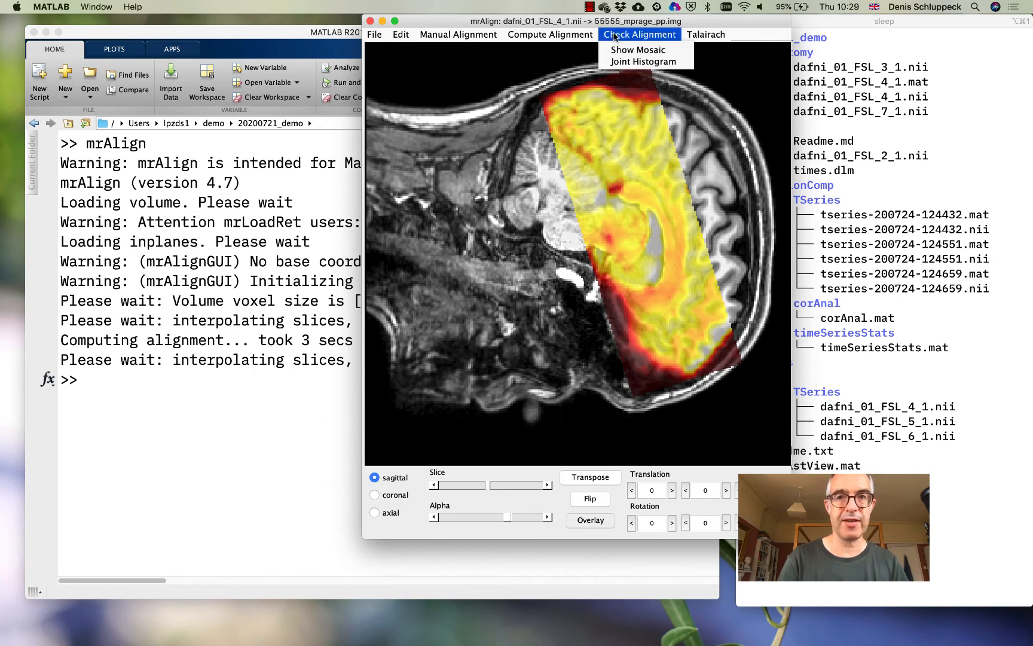
{"action": "left_click", "coordinate": [619, 51]}
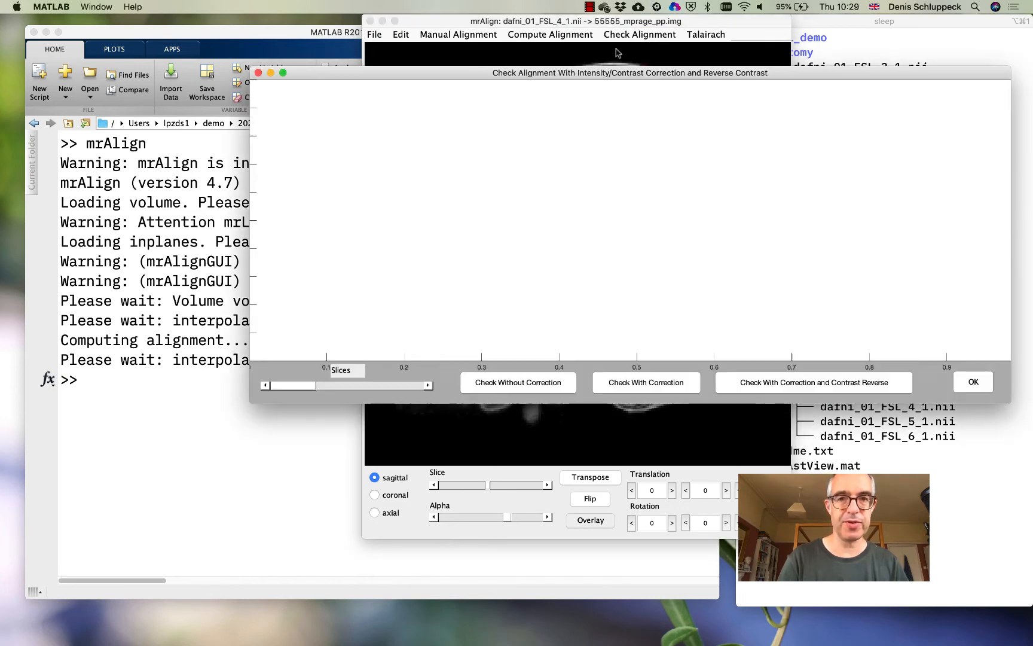
{"action": "left_click_drag", "start_coordinate": [609, 71], "coordinate": [467, 55]}
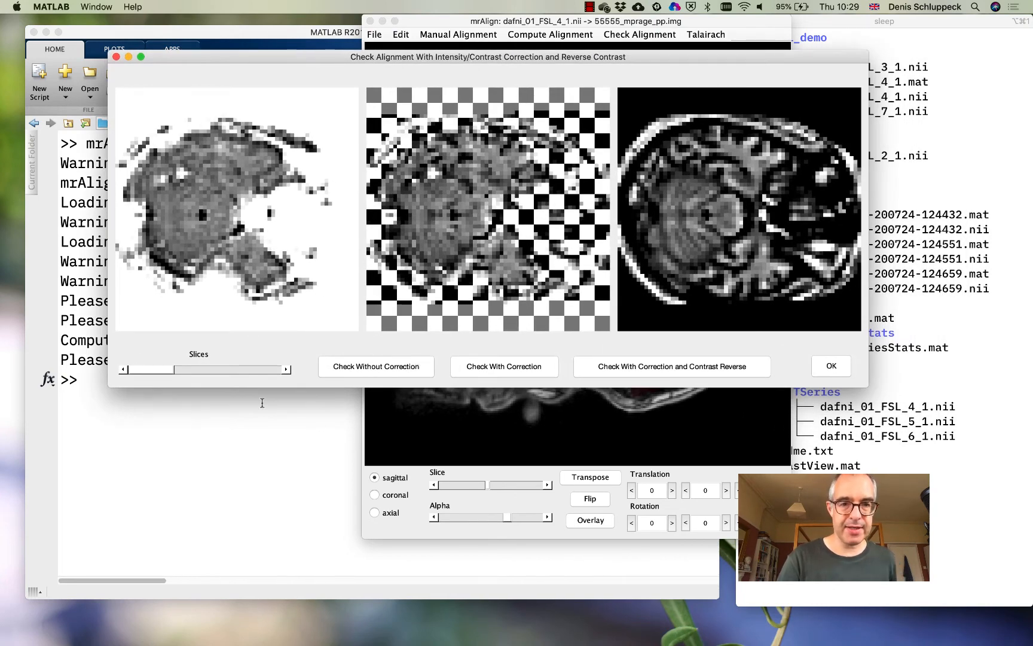
{"action": "left_click", "coordinate": [272, 374]}
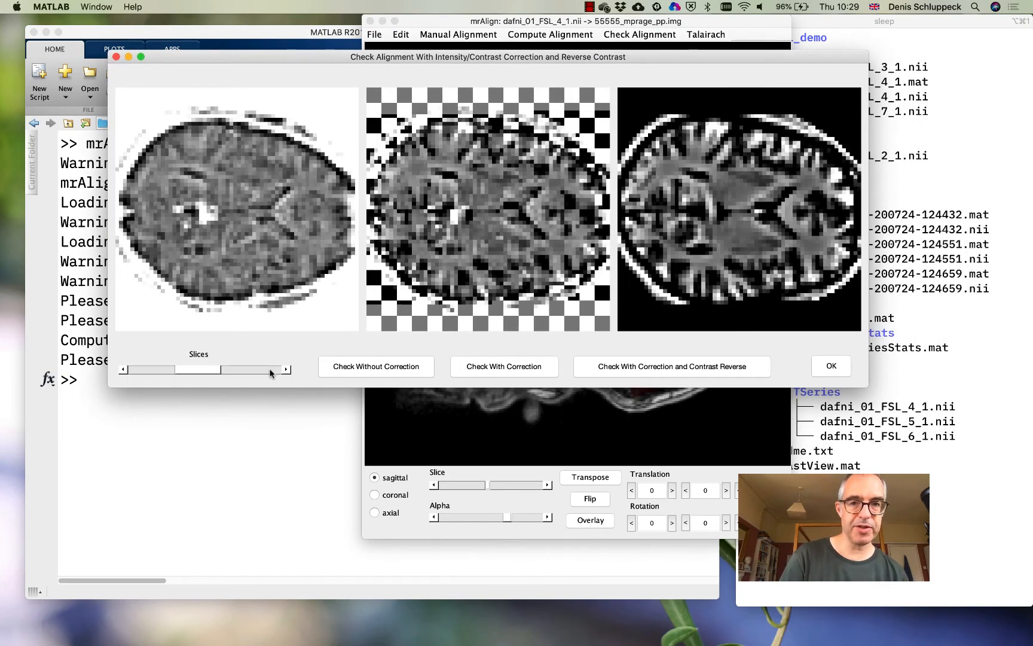
{"action": "left_click", "coordinate": [272, 373]}
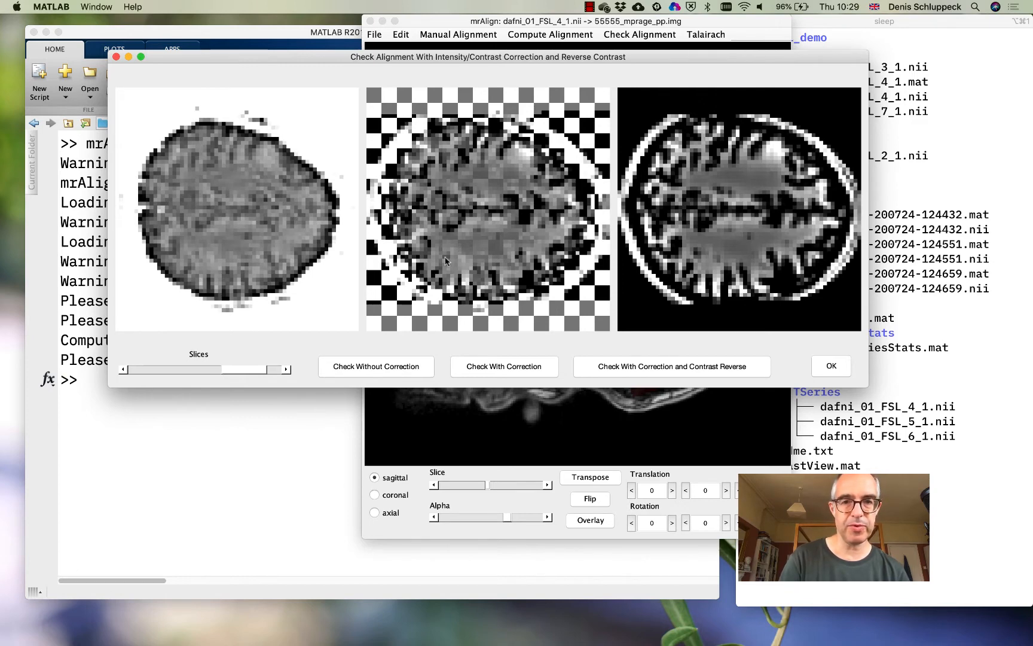
{"action": "left_click", "coordinate": [124, 370]}
{"action": "left_click", "coordinate": [125, 369]}
{"action": "left_click", "coordinate": [125, 369]}
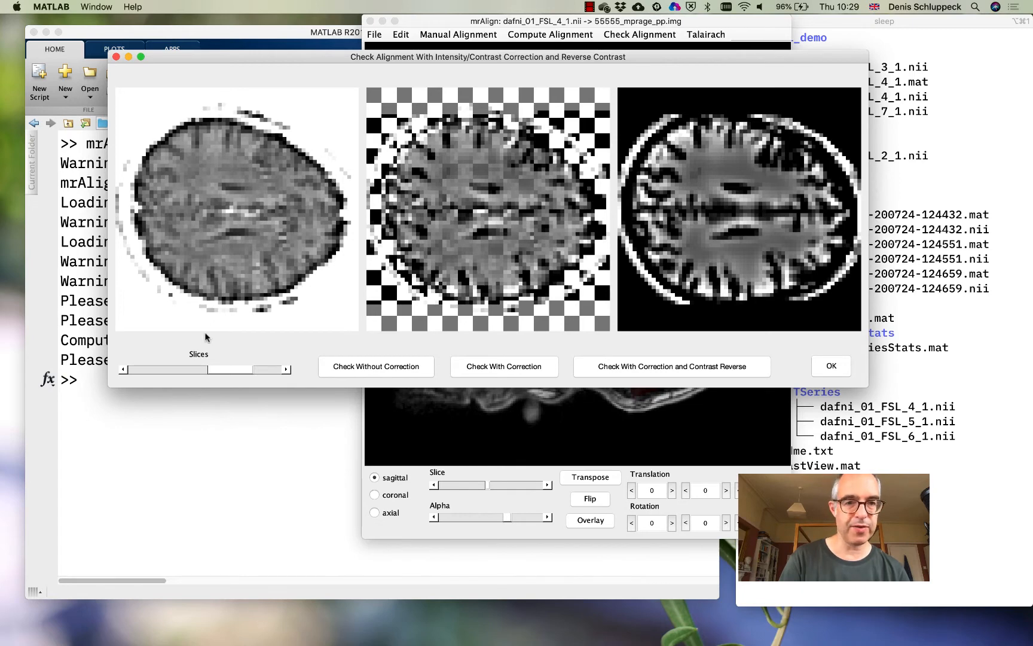
{"action": "left_click", "coordinate": [123, 370]}
{"action": "left_click", "coordinate": [122, 370]}
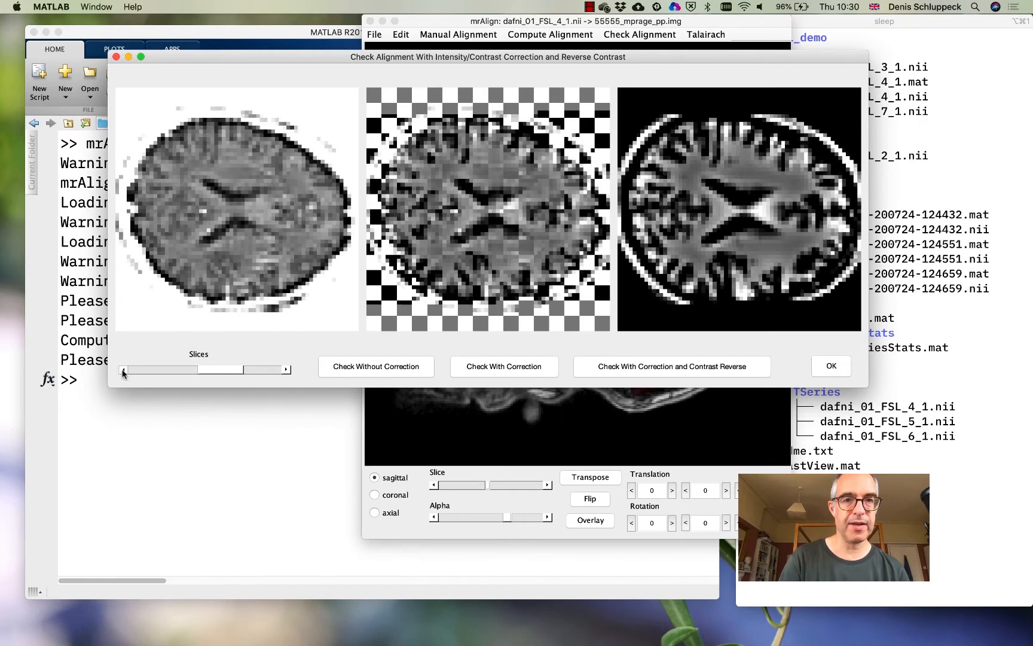
{"action": "left_click", "coordinate": [122, 370]}
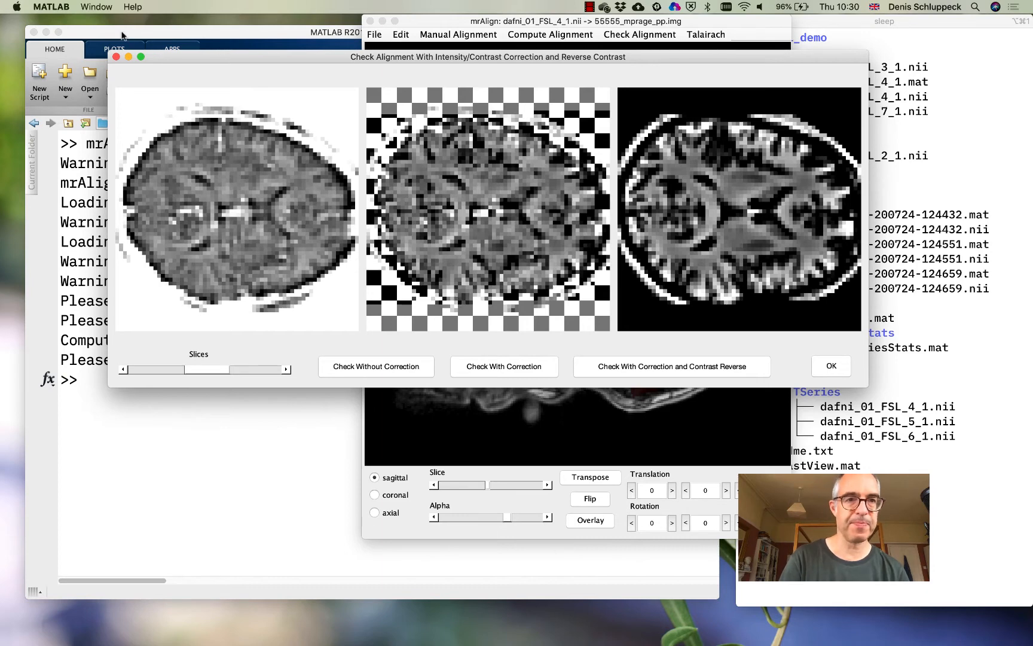
Close the mosaic check and compute the full alignment of the inplane scan to the anatomical volume
{"action": "left_click", "coordinate": [116, 56]}
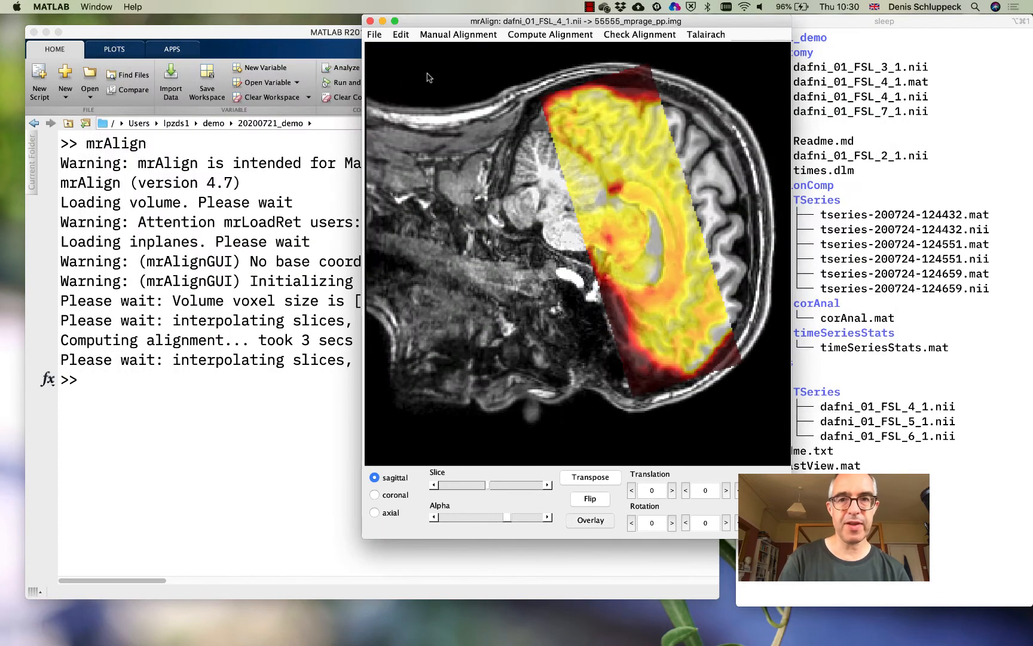
{"action": "left_click", "coordinate": [531, 34]}
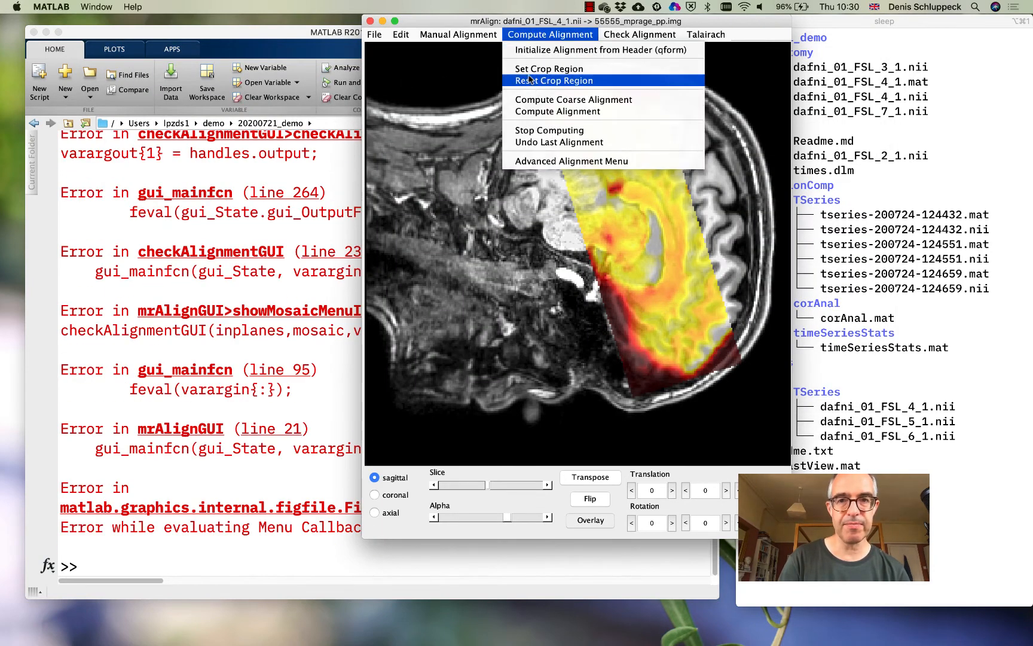
{"action": "left_click", "coordinate": [533, 111]}
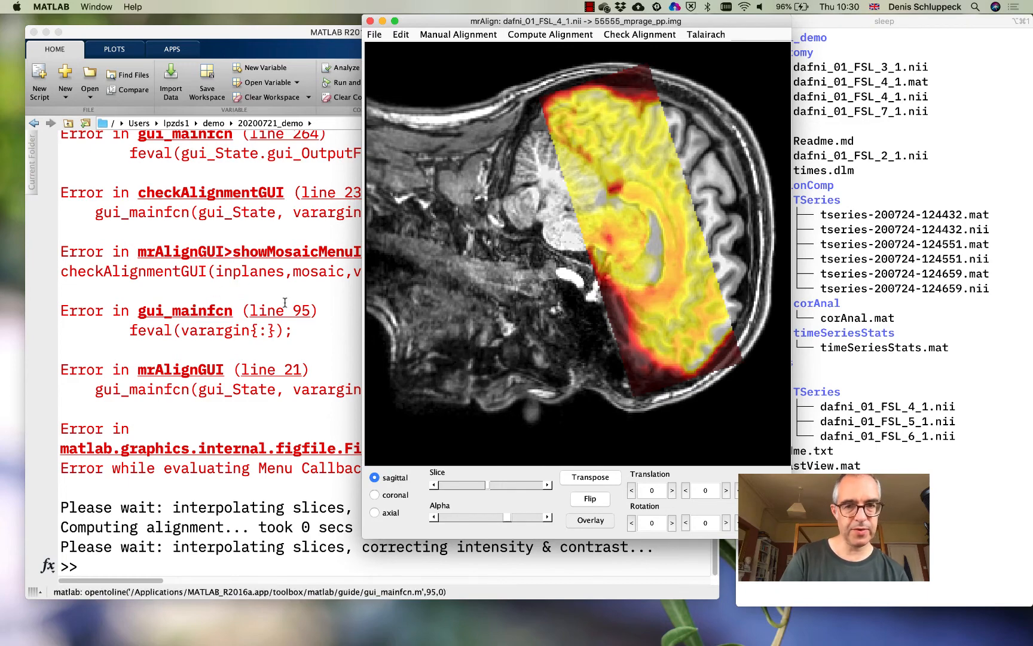
Check the refined overlay against the anatomy in sagittal slices on both sides of the middle slice
{"action": "left_click_drag", "start_coordinate": [455, 26], "coordinate": [379, 47]}
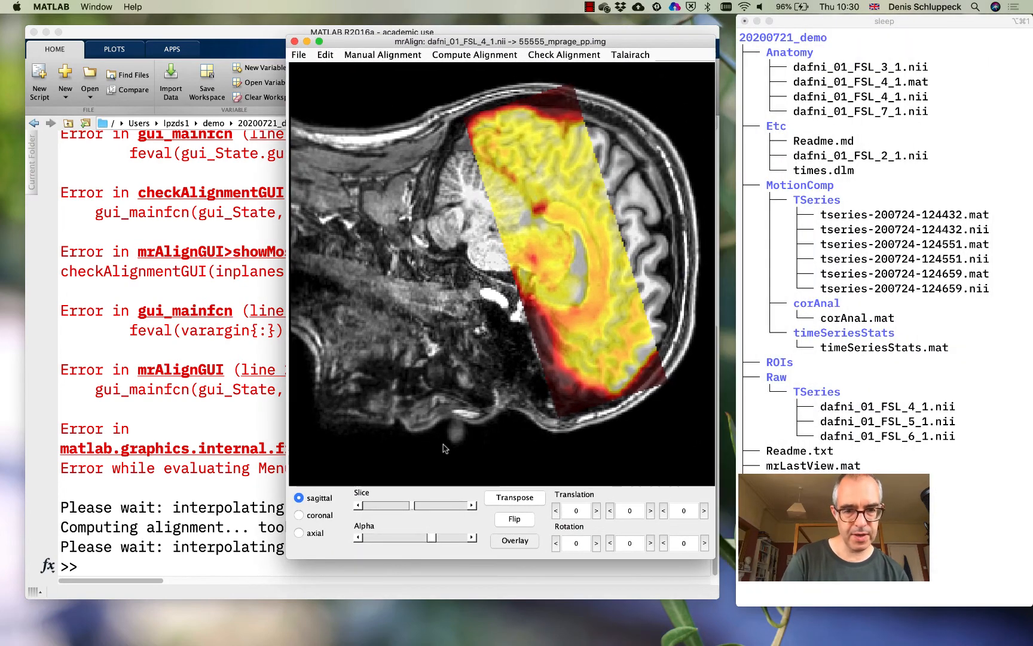
{"action": "left_click", "coordinate": [460, 505]}
{"action": "left_click", "coordinate": [460, 506]}
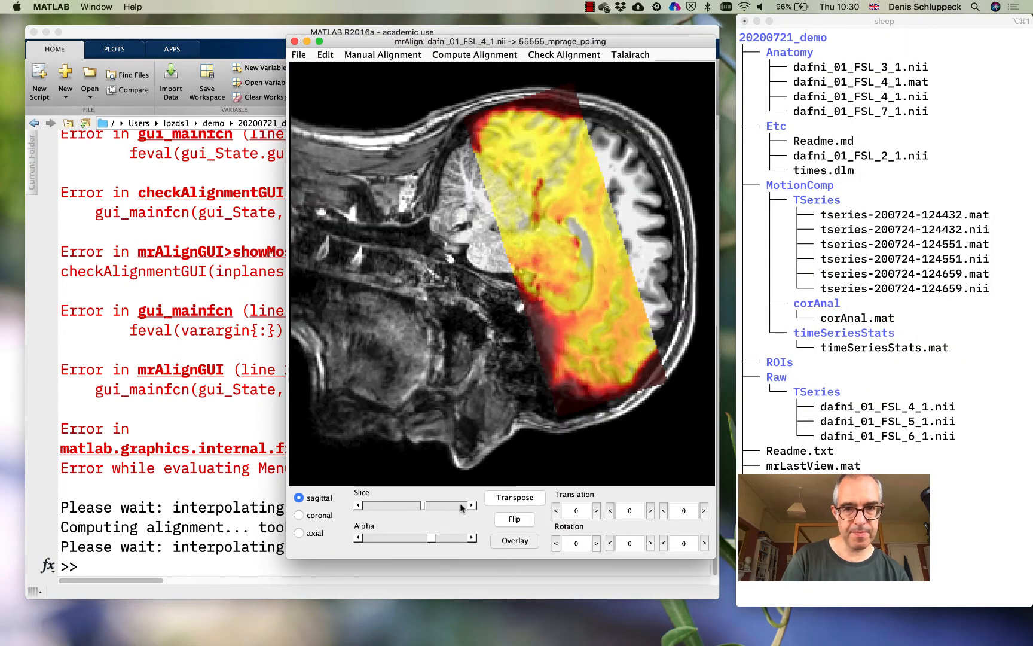
{"action": "left_click", "coordinate": [461, 505]}
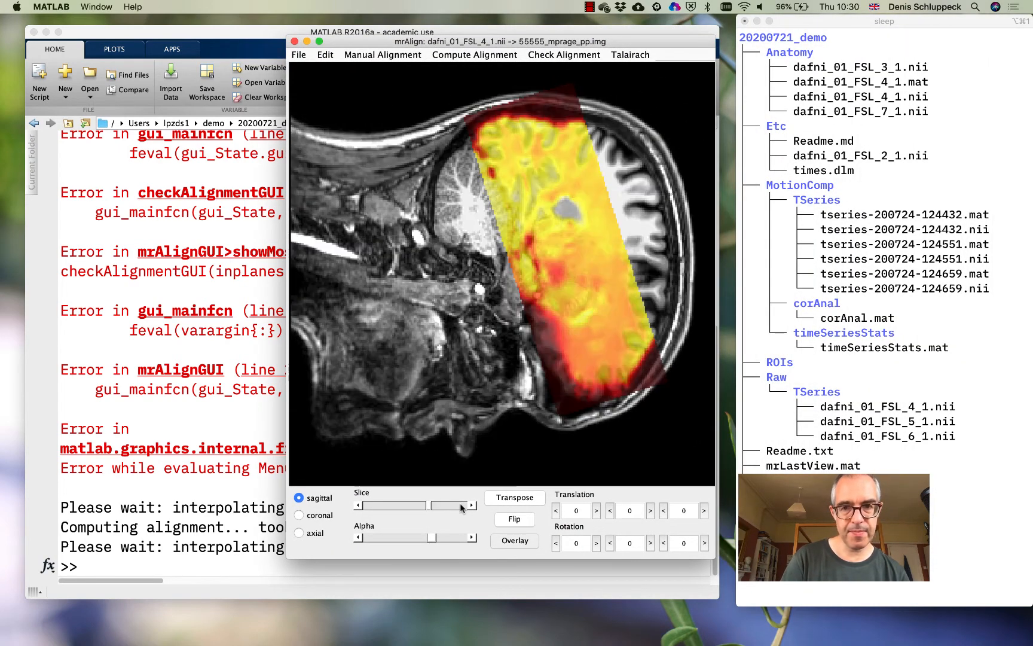
{"action": "left_click", "coordinate": [373, 507]}
{"action": "left_click", "coordinate": [373, 507]}
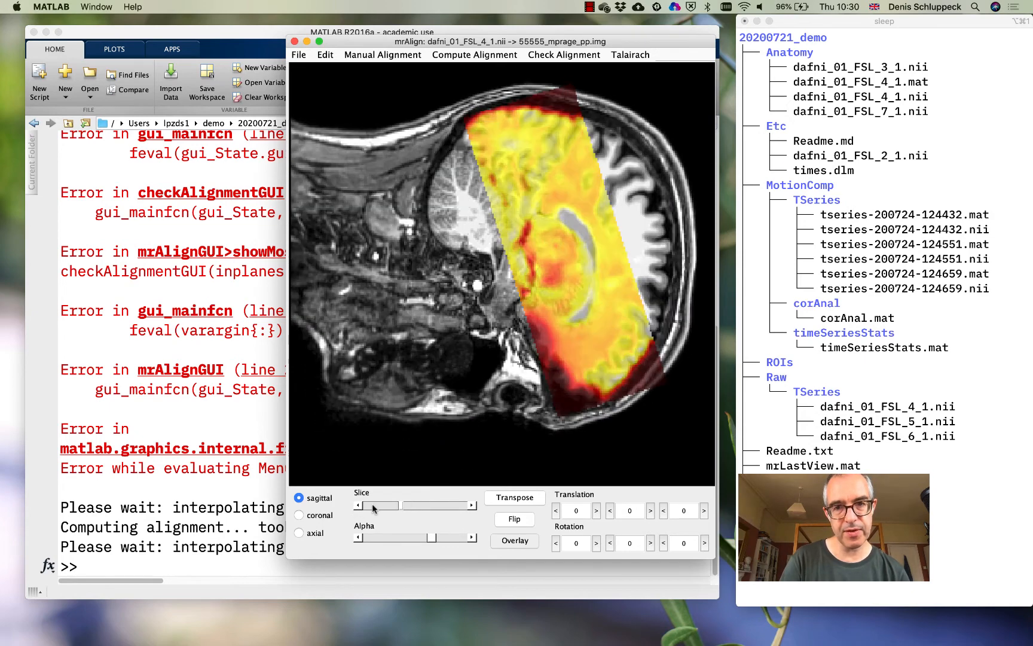
{"action": "left_click", "coordinate": [372, 507]}
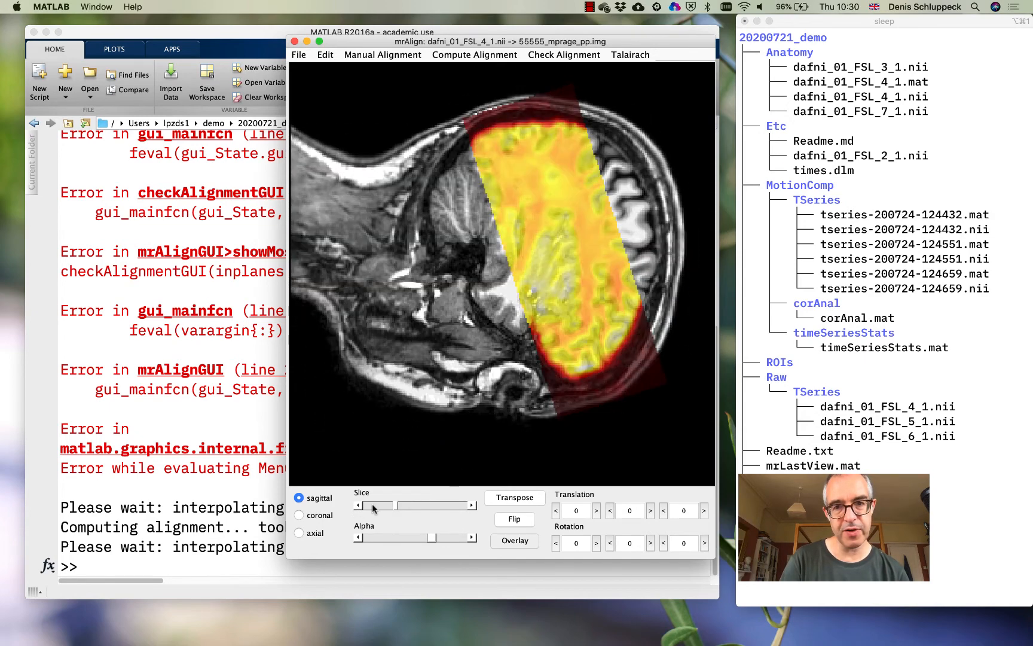
{"action": "left_click", "coordinate": [438, 506]}
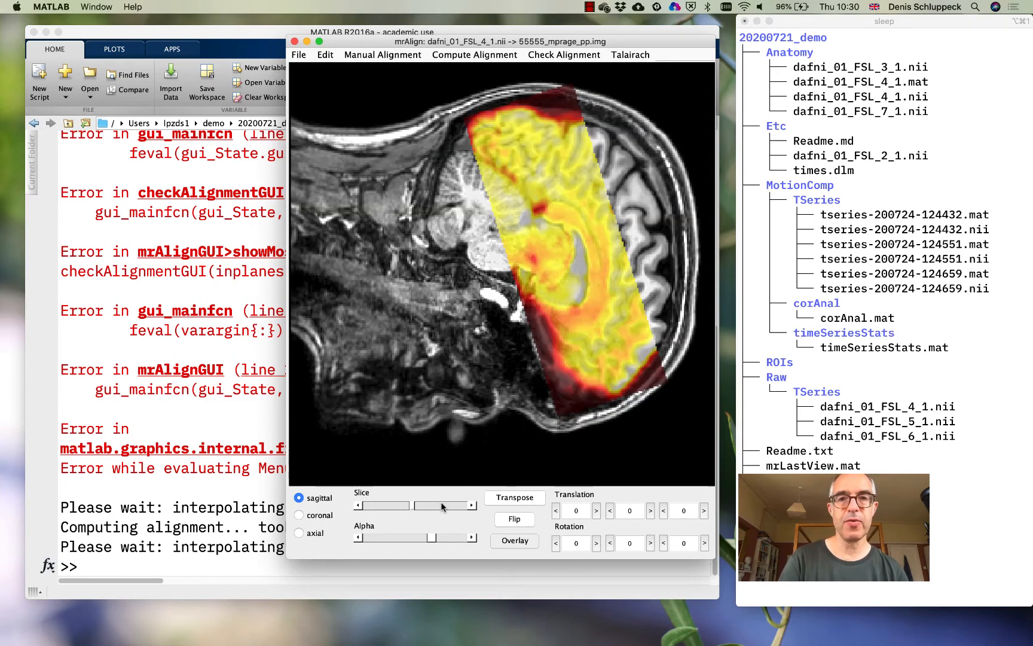
Save the computed alignment for the source inplane scan
{"action": "left_click", "coordinate": [300, 55]}
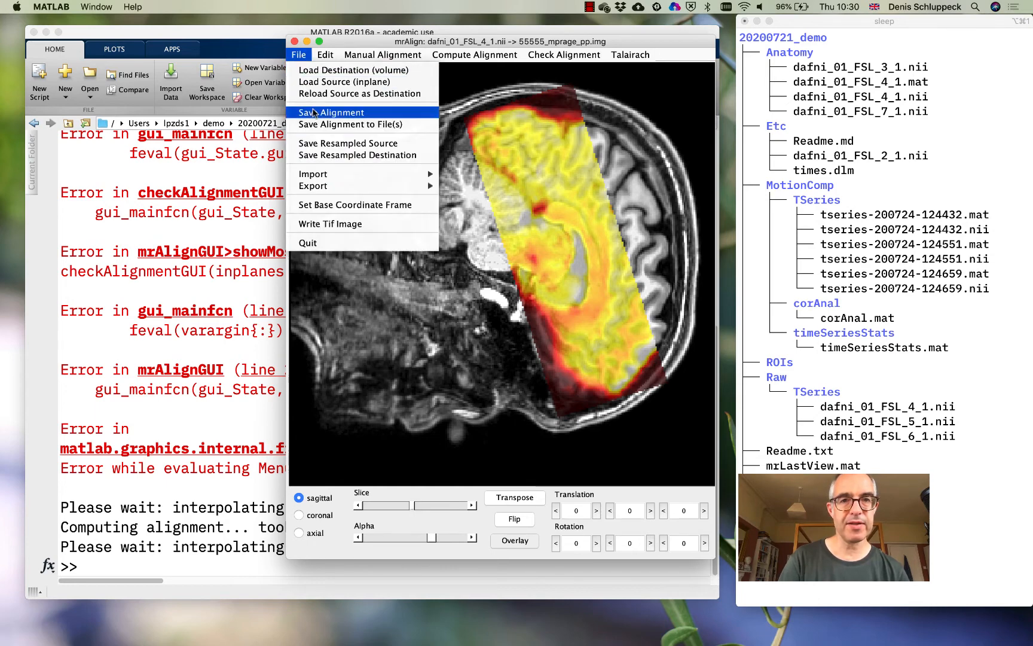
{"action": "left_click", "coordinate": [314, 113]}
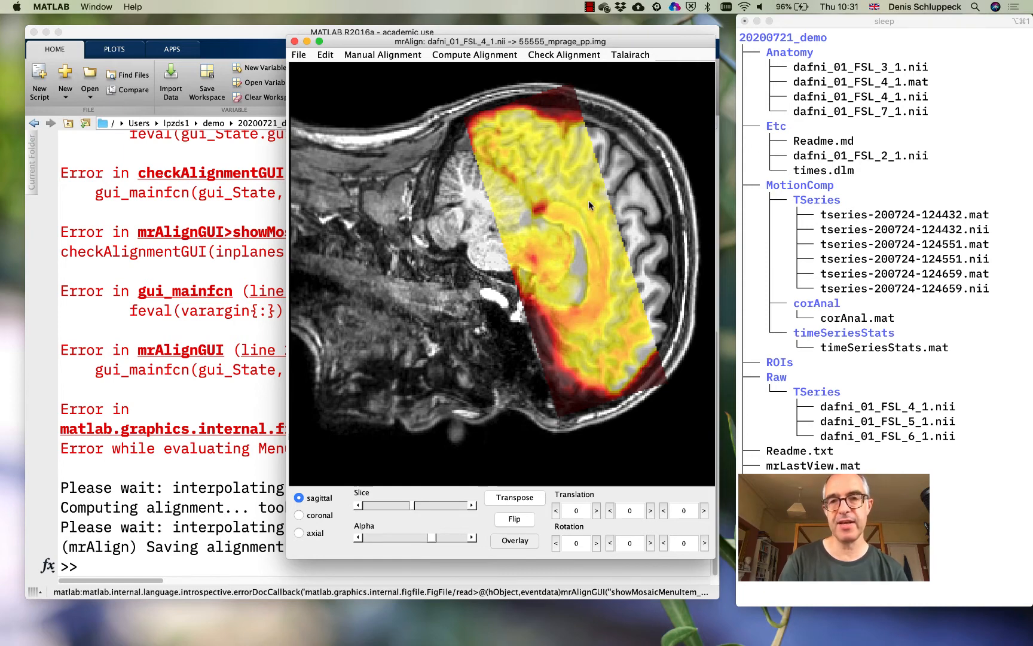
Export the alignment to mrLoadRet-4.5 for the Raw and MotionComp groups of 20200721_demo, removing the dafni_01_FSL_4_1 base
{"action": "left_click", "coordinate": [299, 55]}
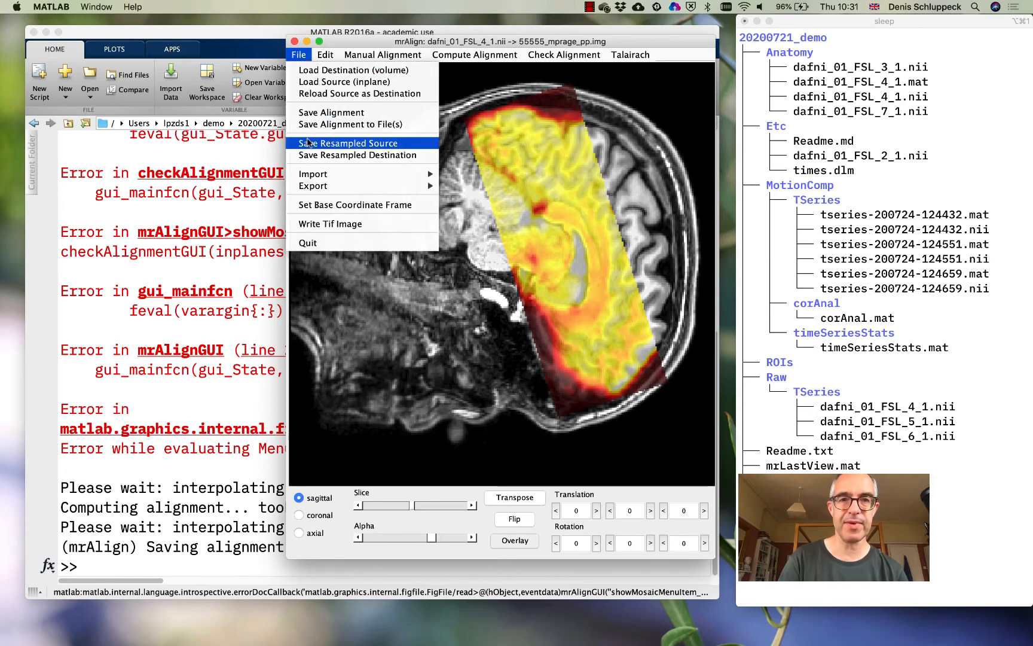
{"action": "mouse_move", "coordinate": [315, 188]}
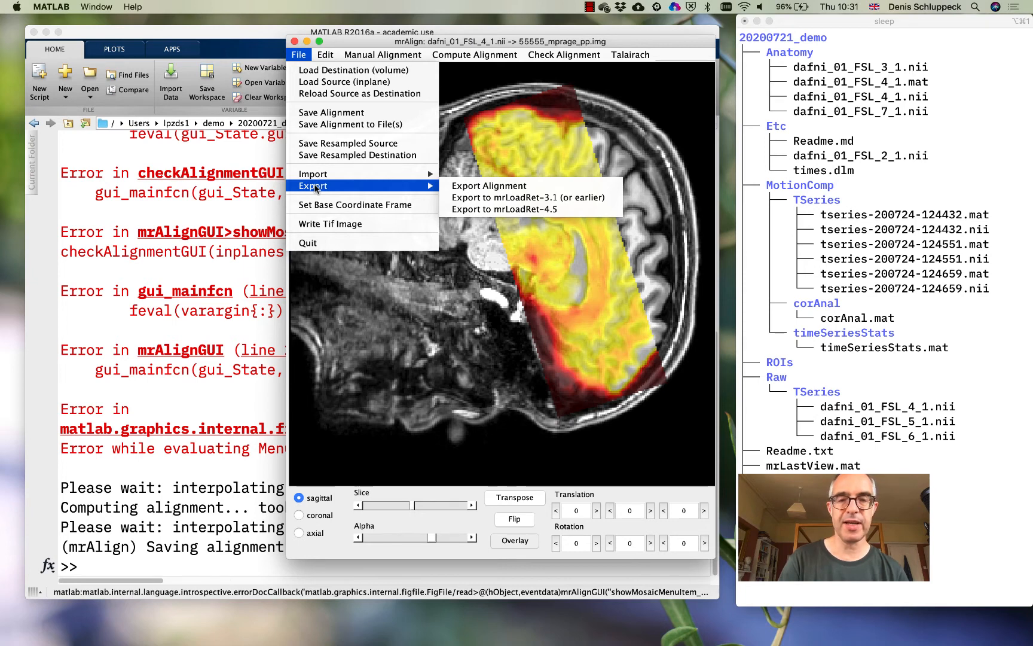
{"action": "left_click", "coordinate": [488, 210]}
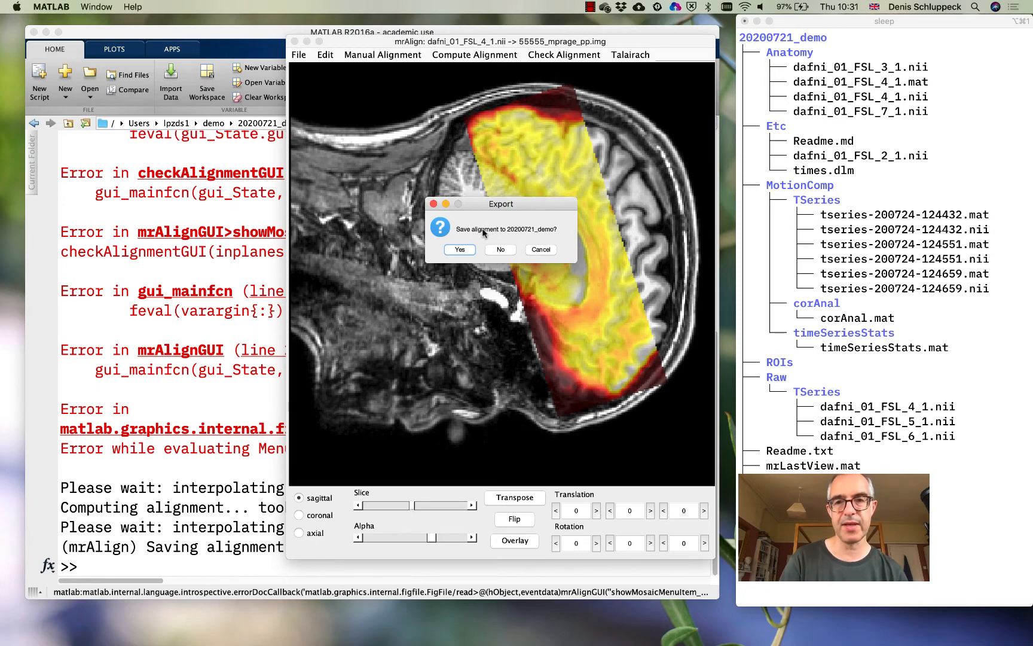
{"action": "left_click", "coordinate": [460, 250]}
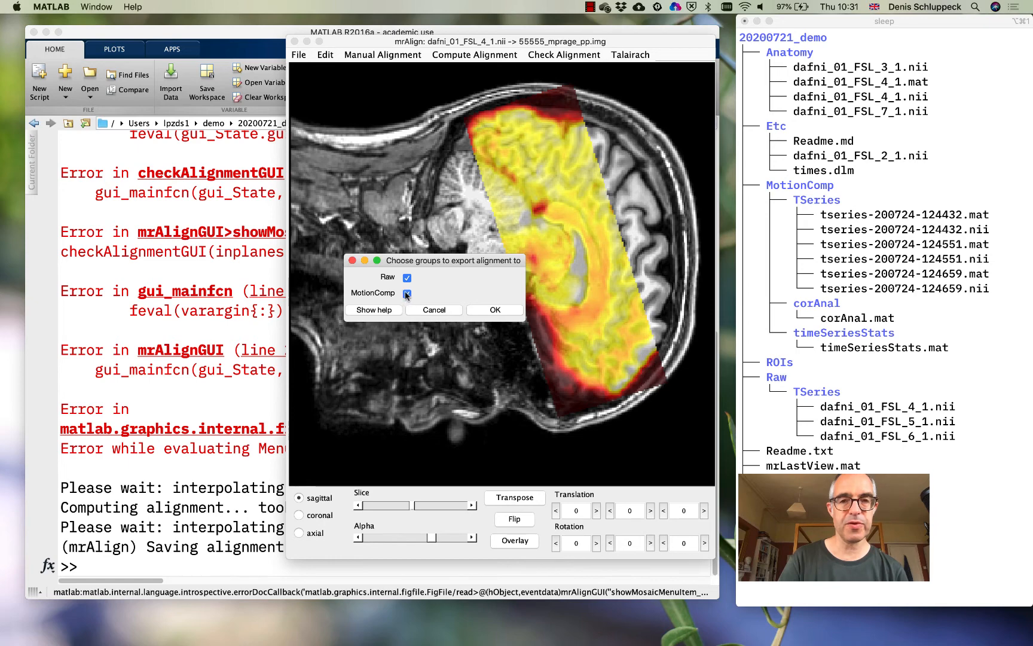
{"action": "left_click", "coordinate": [485, 311]}
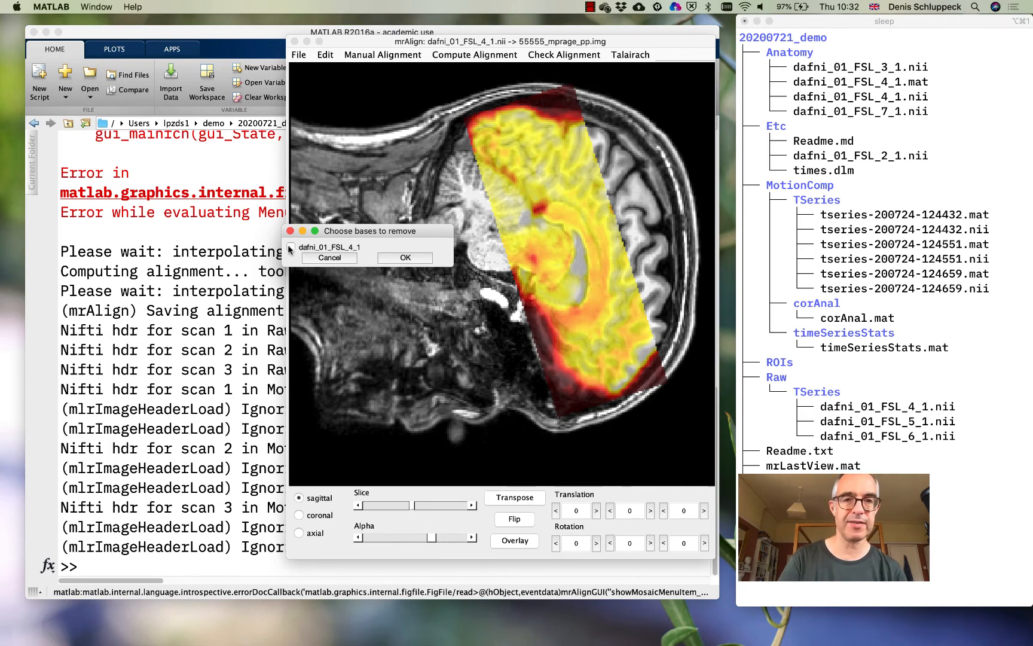
{"action": "left_click", "coordinate": [410, 258]}
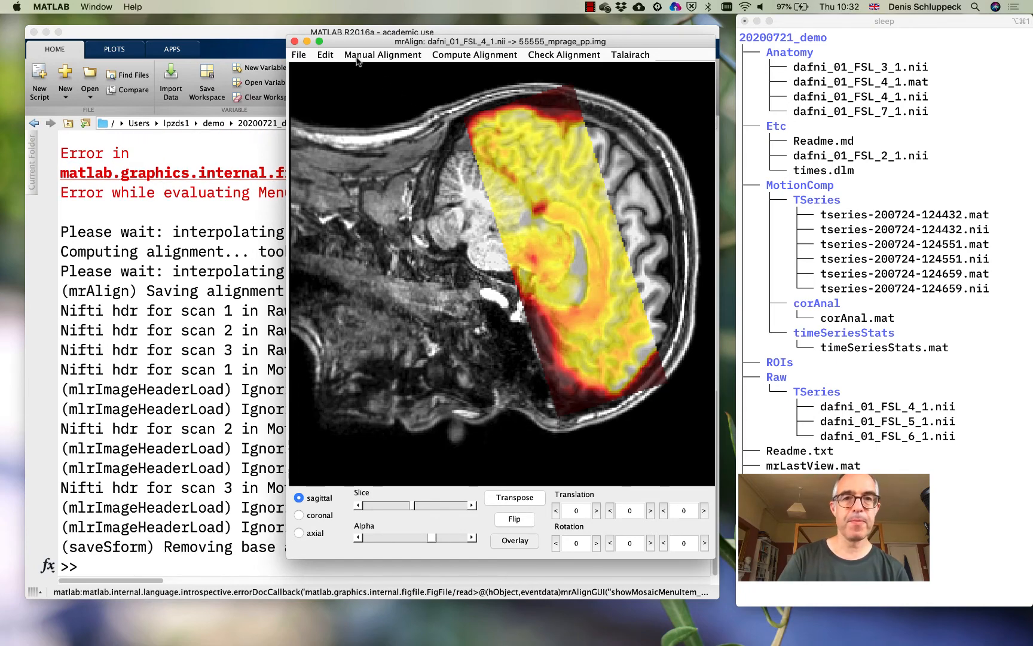
Quit mrAlign, then clear the command window with home and list the session folder with ls
{"action": "left_click", "coordinate": [299, 55]}
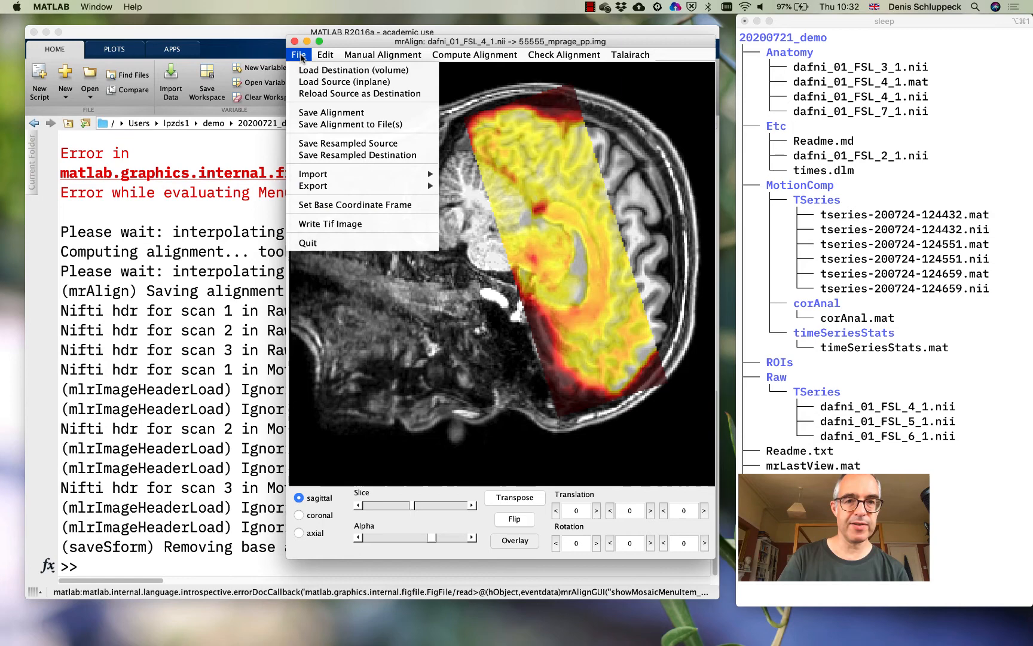
{"action": "left_click", "coordinate": [319, 248]}
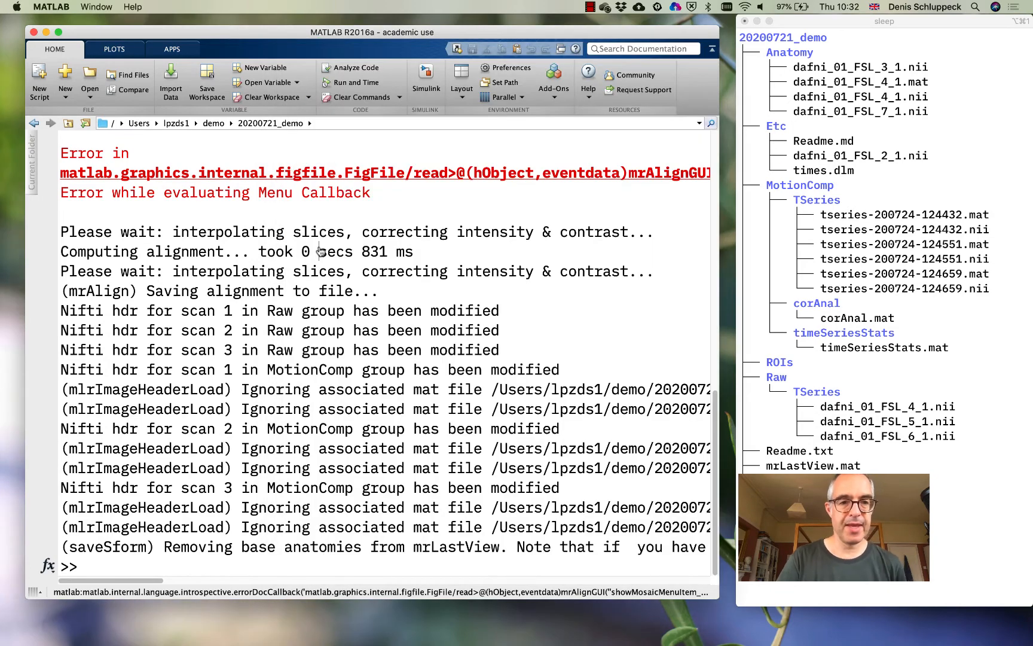
{"action": "type", "text": "home"}
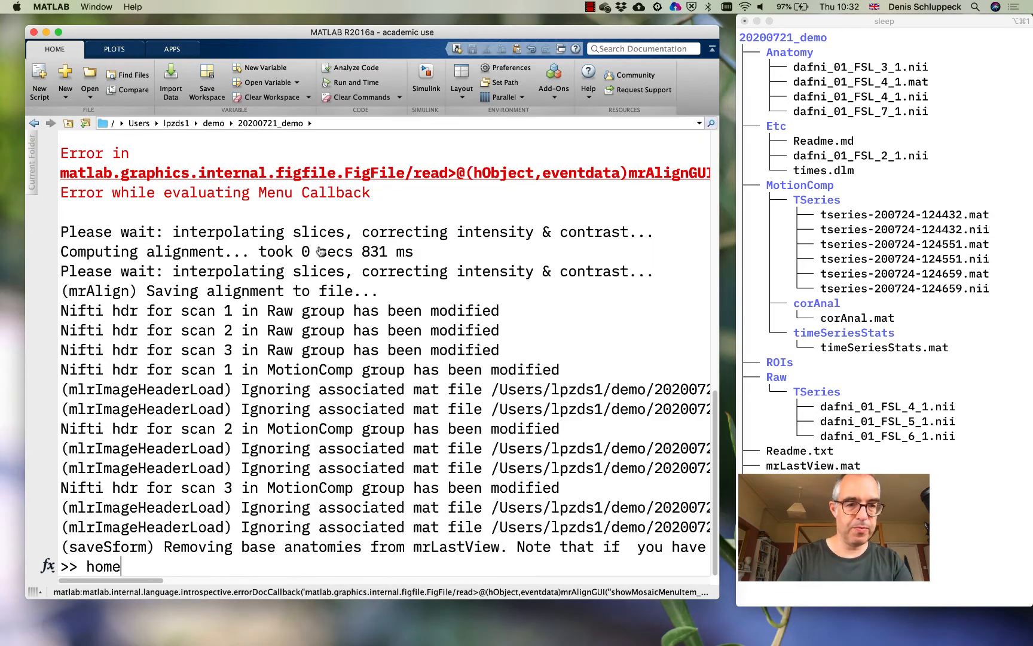
{"action": "key", "text": "Return"}
{"action": "type", "text": "ls"}
{"action": "key", "text": "Return"}
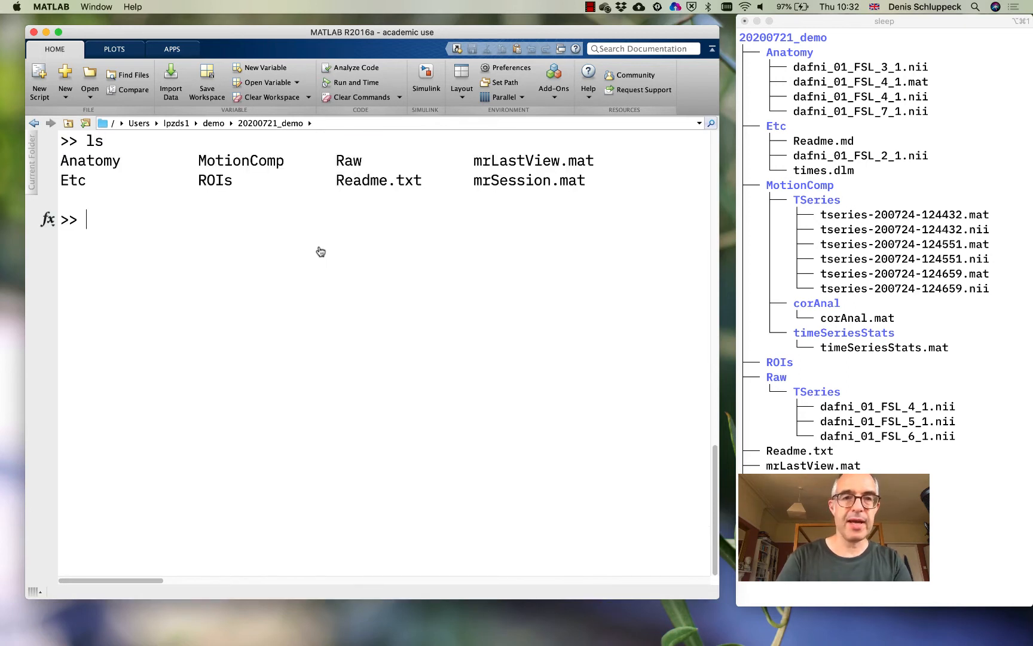
Launch mrLoadRet from the command window in the 20200721_demo session folder
{"action": "type", "text": "mrLo"}
{"action": "key", "text": "Tab"}
{"action": "key", "text": "Return"}
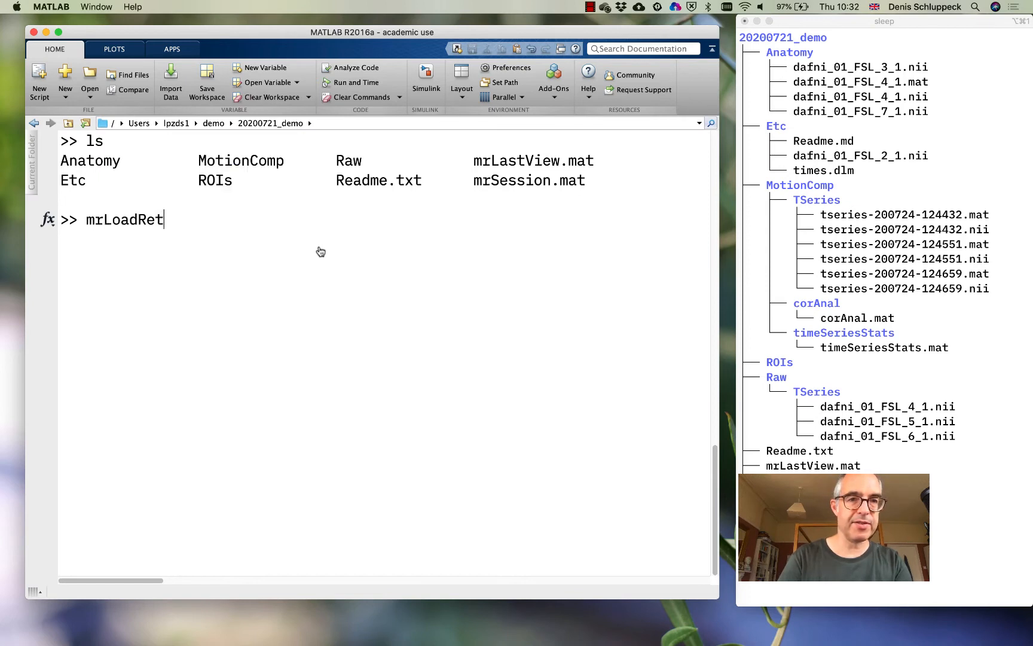
{"action": "key", "text": "Return"}
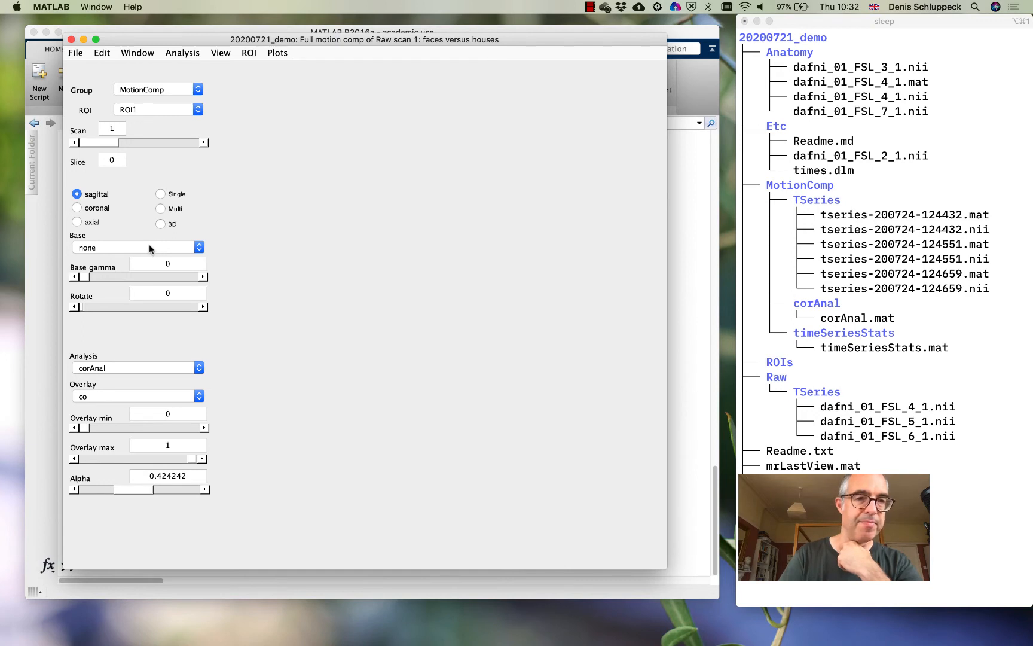
Load dafni_01_FSL_4_1.nii from the Anatomy folder as the base anatomy
{"action": "left_click", "coordinate": [75, 53]}
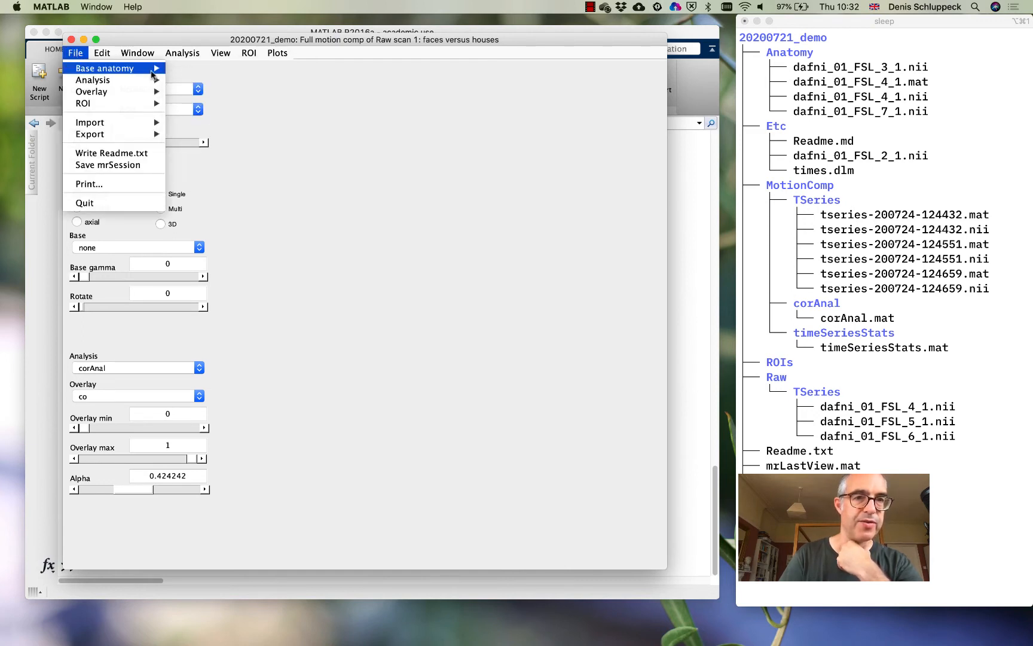
{"action": "mouse_move", "coordinate": [152, 69]}
{"action": "left_click", "coordinate": [189, 69]}
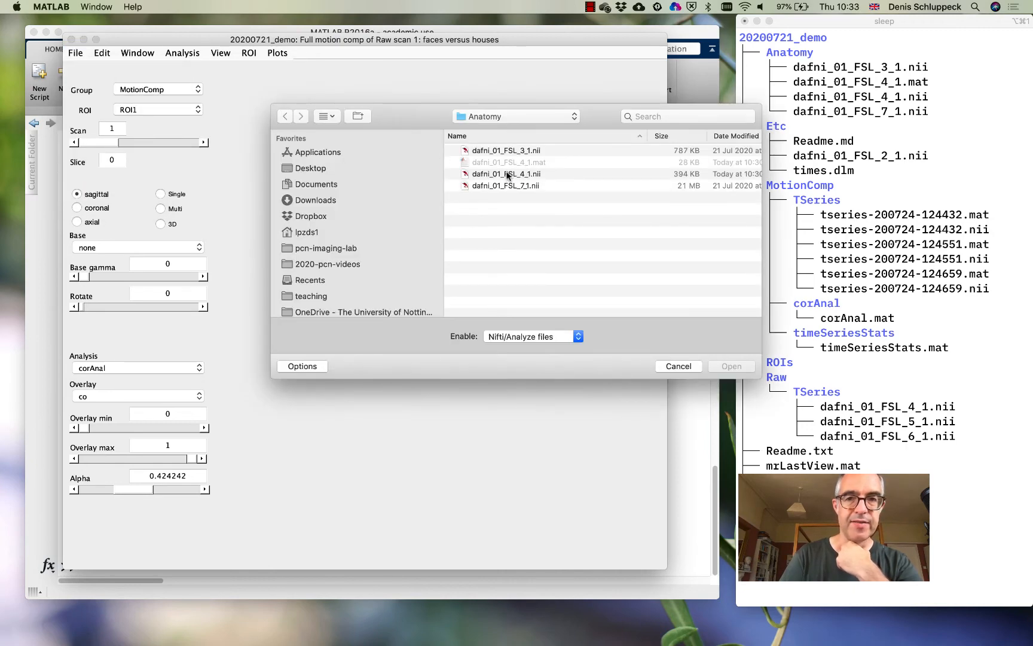
{"action": "double_click", "coordinate": [506, 172]}
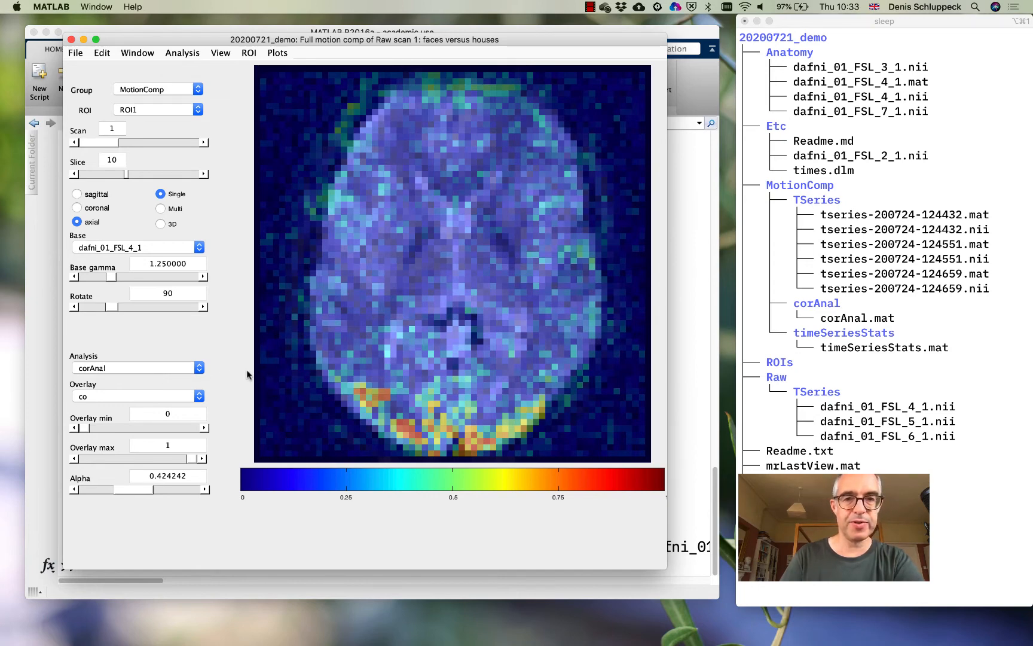
Load the volume anatomy 55555_mprage_pp.img from the surfRelax folder in demo as a second base anatomy
{"action": "left_click", "coordinate": [75, 52]}
{"action": "mouse_move", "coordinate": [77, 70]}
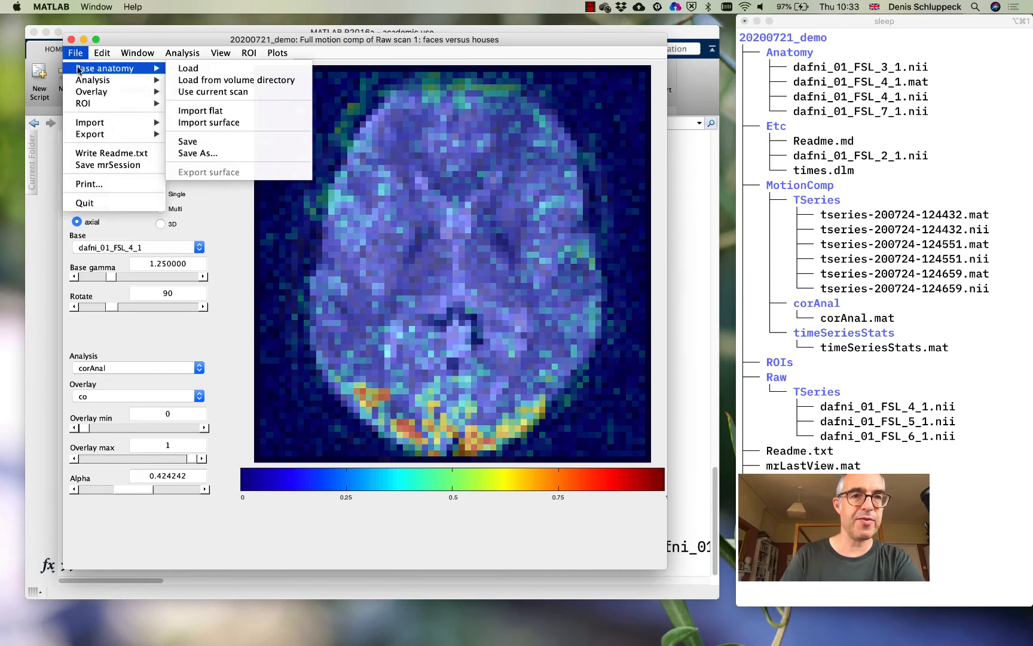
{"action": "left_click", "coordinate": [189, 69]}
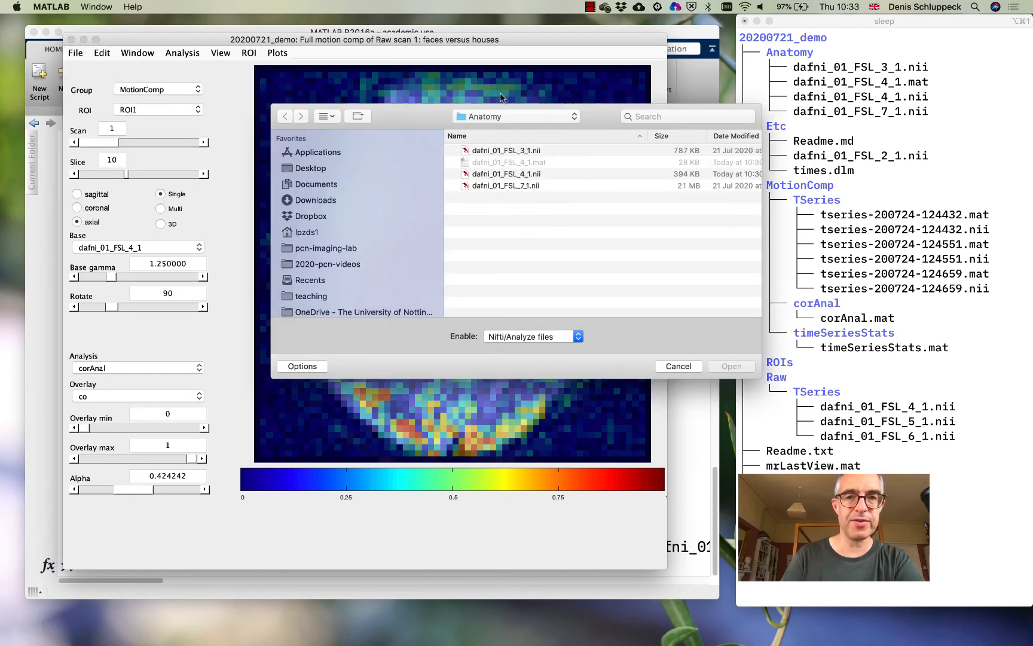
{"action": "left_click", "coordinate": [507, 119]}
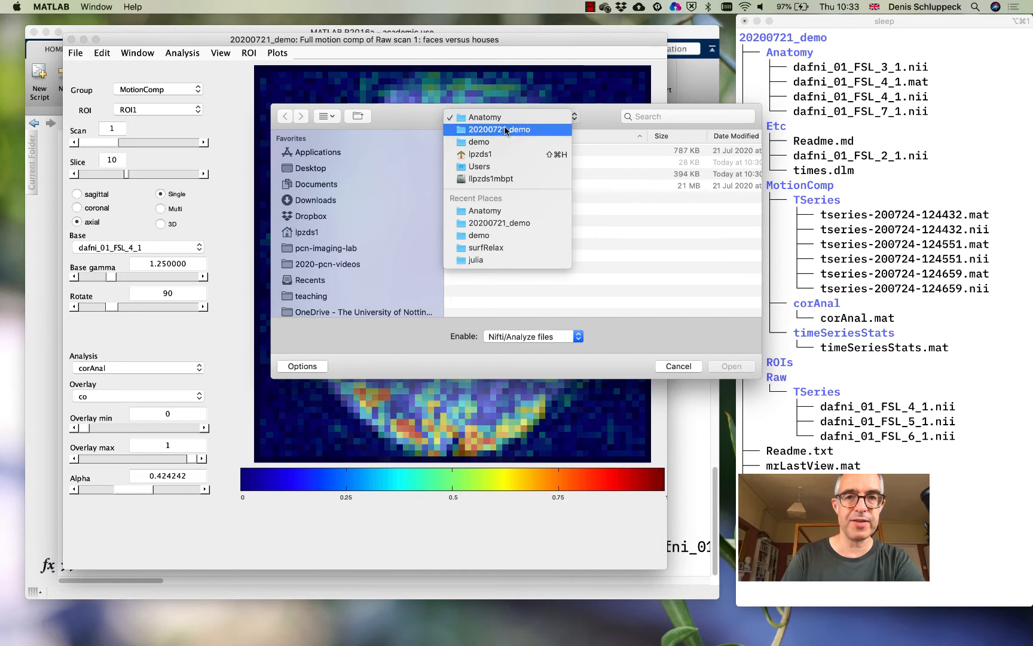
{"action": "left_click", "coordinate": [504, 141]}
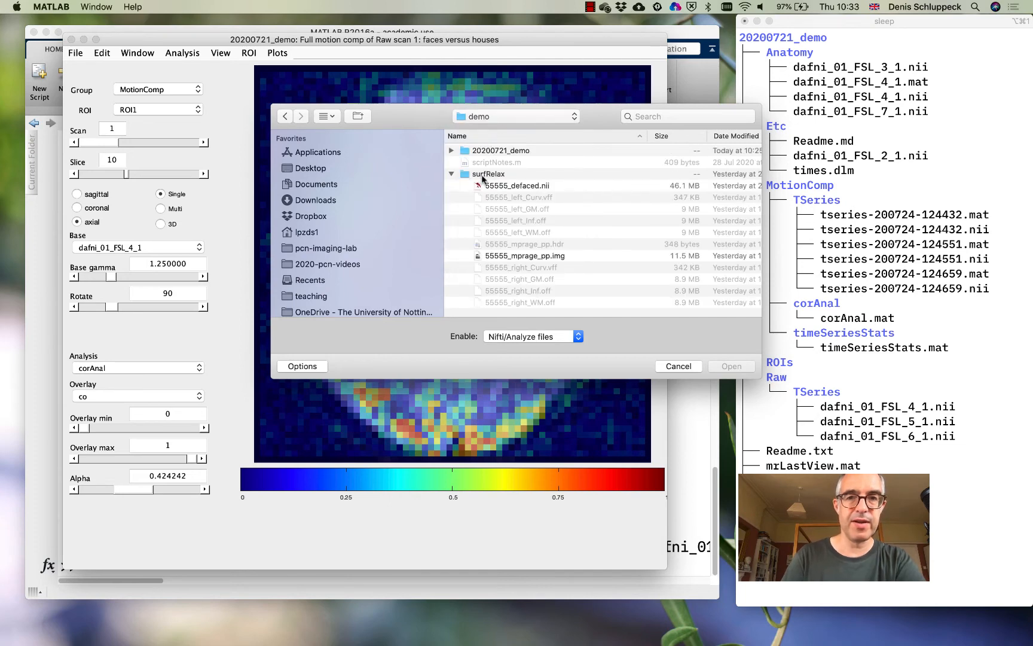
{"action": "left_click", "coordinate": [519, 257]}
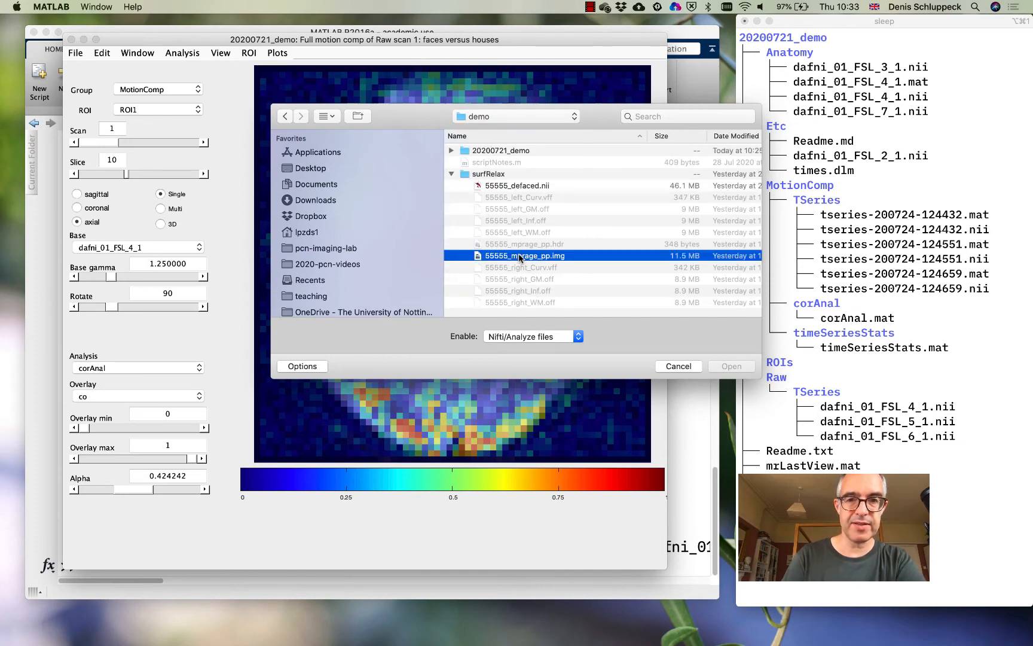
{"action": "left_click", "coordinate": [734, 368]}
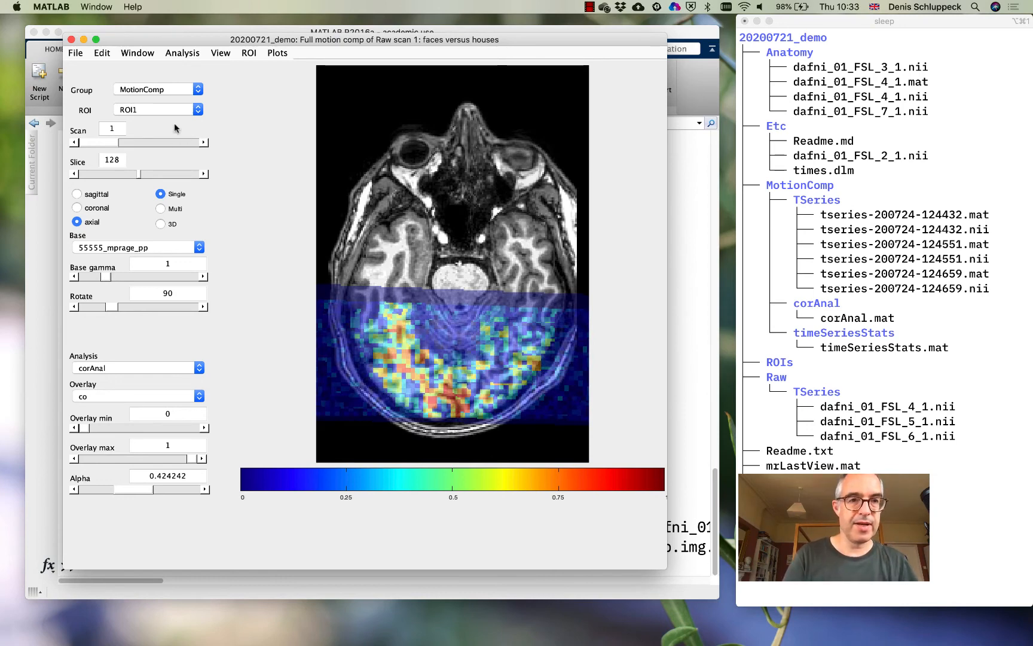
Examine the corAnal overlay on the 55555_mprage_pp base in the coronal and sagittal views
{"action": "left_click", "coordinate": [95, 207]}
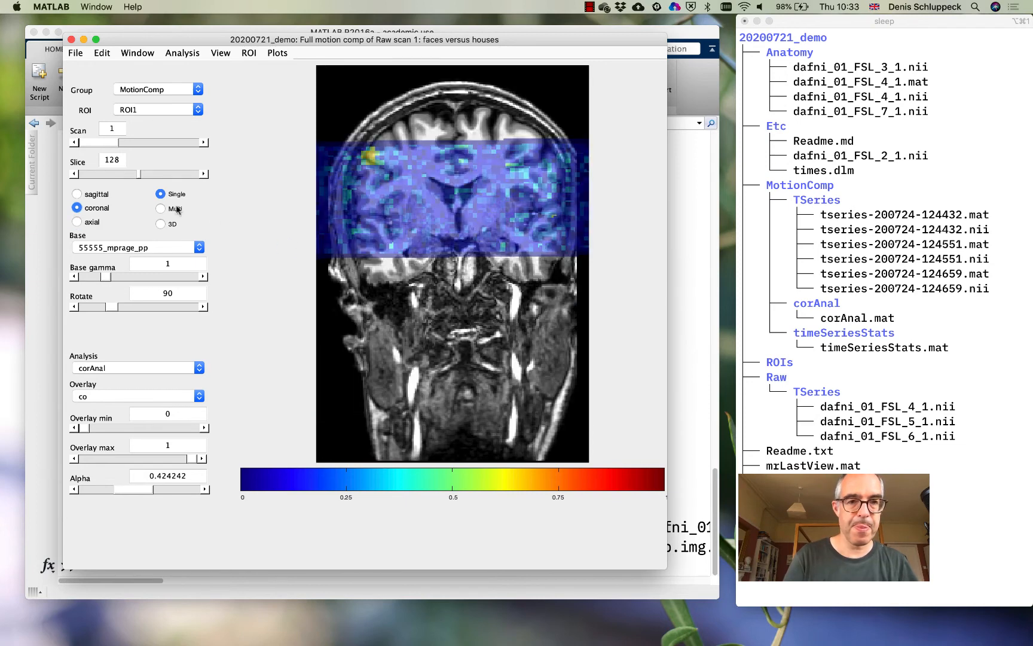
{"action": "left_click", "coordinate": [94, 196]}
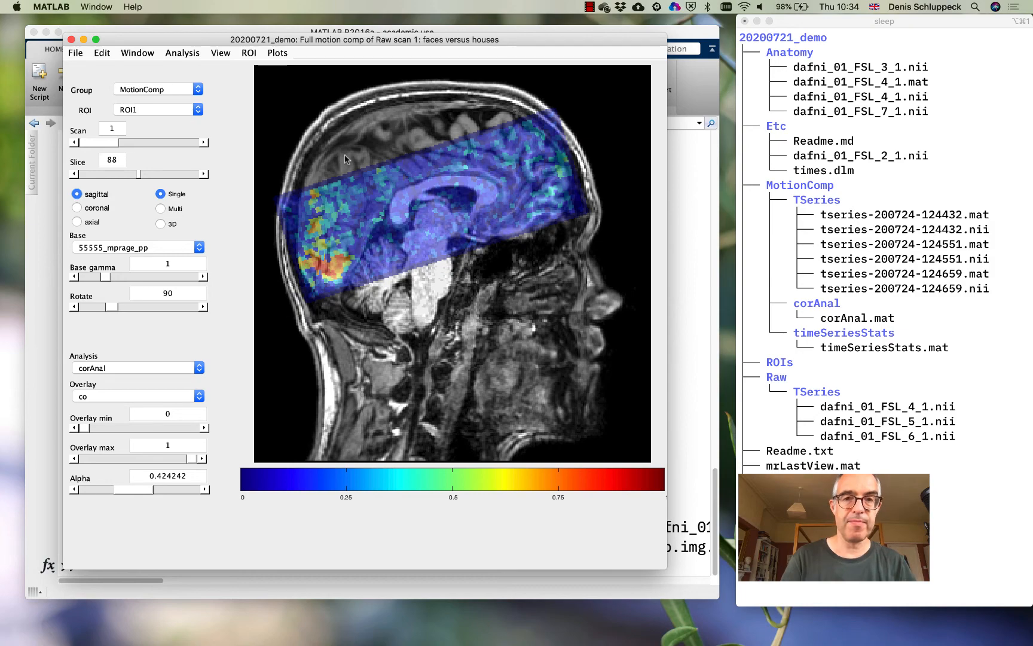
{"action": "left_click", "coordinate": [90, 210]}
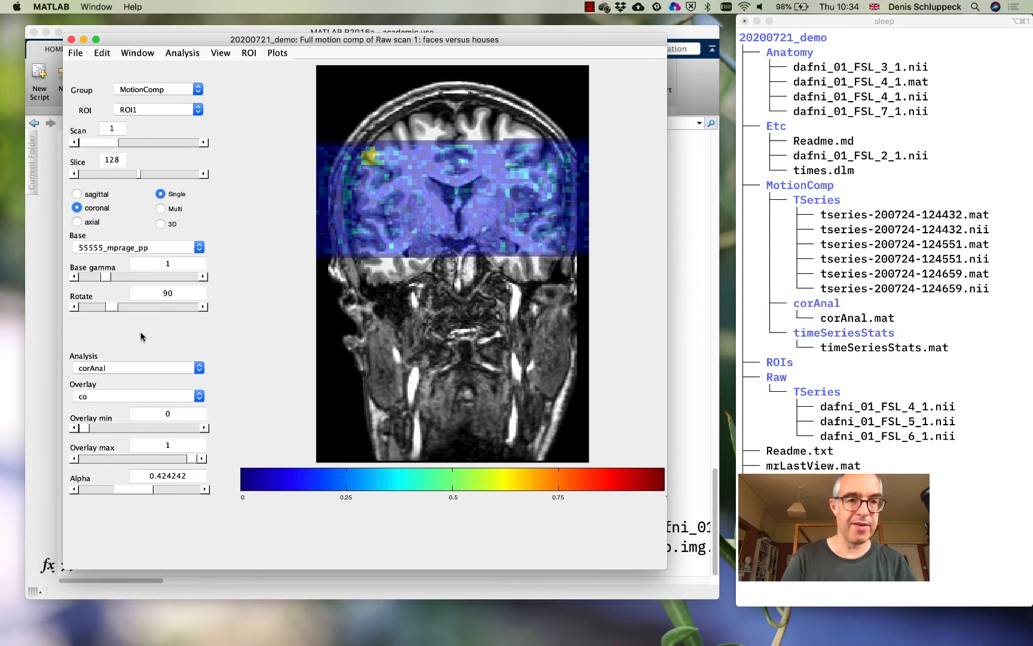
Show the corAnal overlay on the 55555_mprage_pp base in the axial view
{"action": "left_click", "coordinate": [89, 222]}
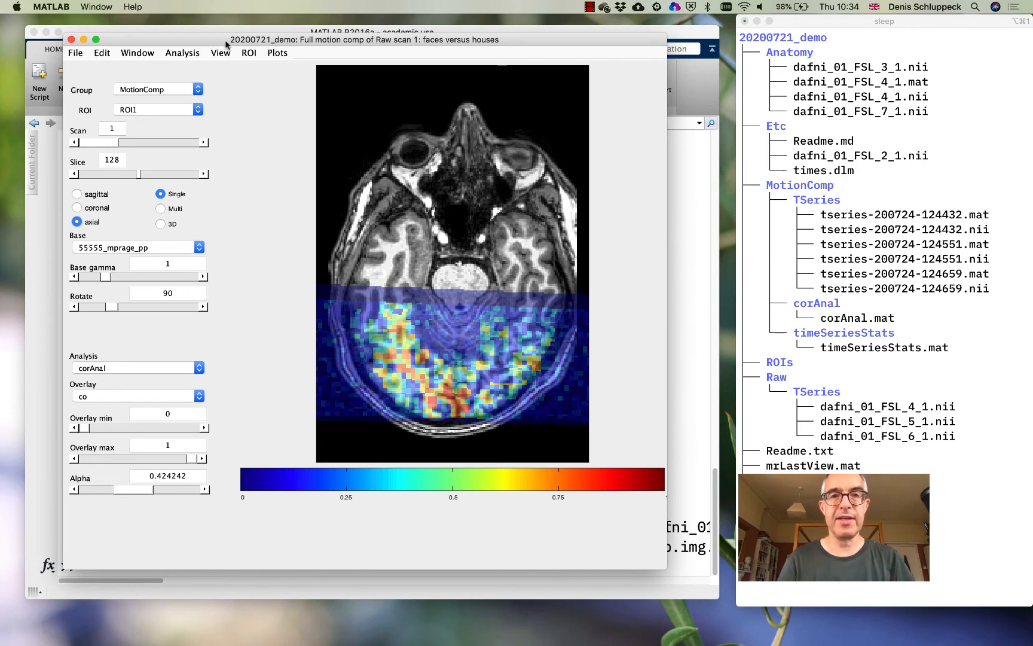
{"action": "mouse_move", "coordinate": [223, 44]}
{"action": "left_mouse_down"}
{"action": "mouse_move", "coordinate": [261, 27]}
{"action": "mouse_move", "coordinate": [237, 33]}
{"action": "left_mouse_up"}
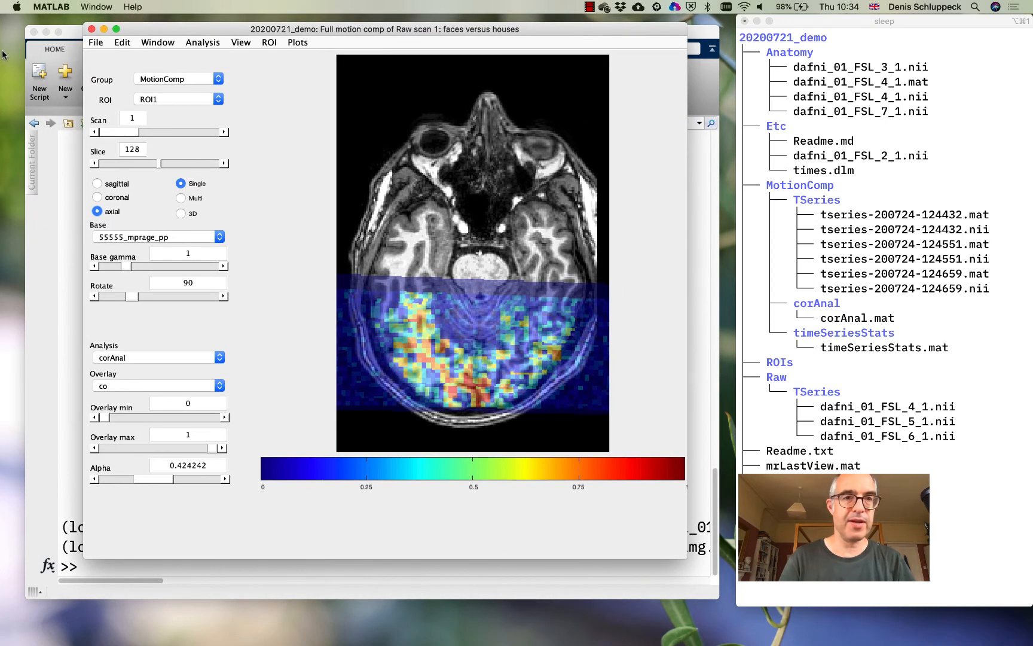
Import the surface 55555_right_GM.off from demo's surfRelax folder as a base, accepting the outer gray matter surface with its matching inner surface, curvature and anatomy files
{"action": "left_click", "coordinate": [95, 42]}
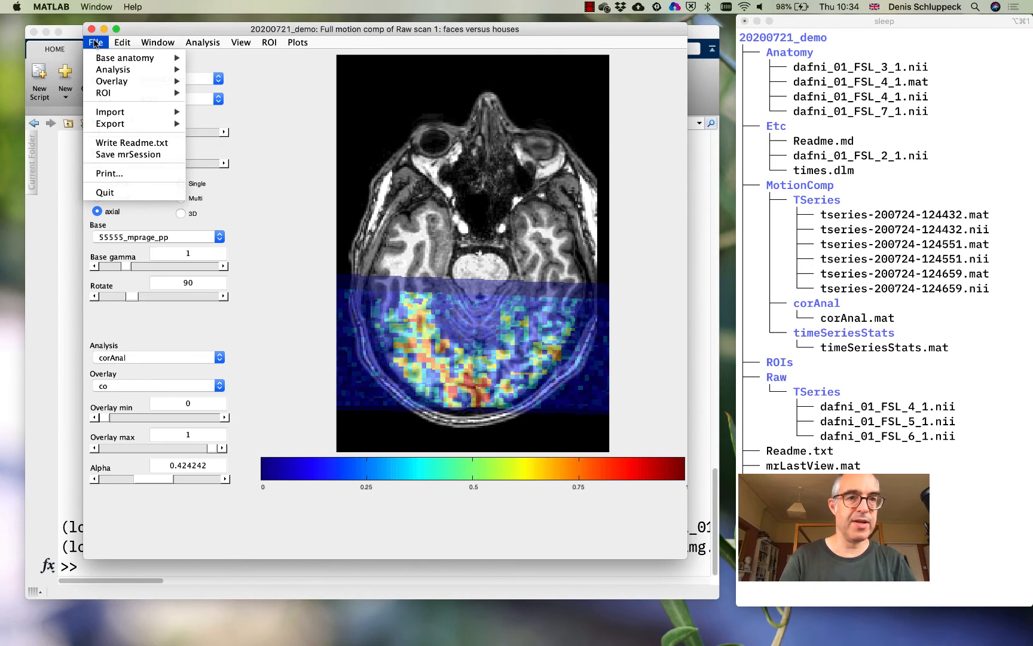
{"action": "mouse_move", "coordinate": [104, 113]}
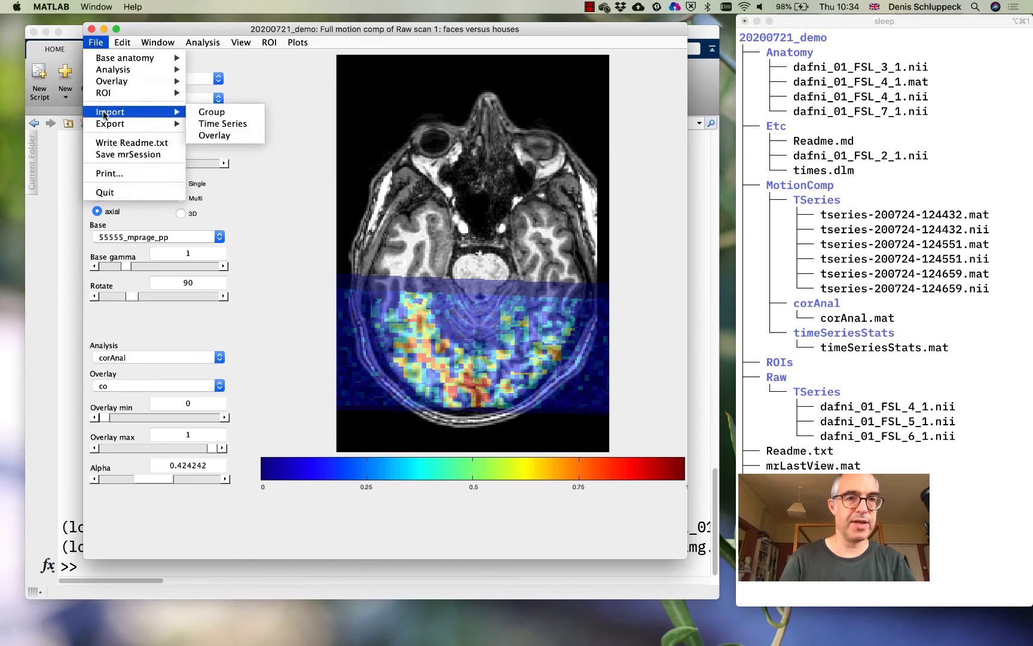
{"action": "mouse_move", "coordinate": [129, 59]}
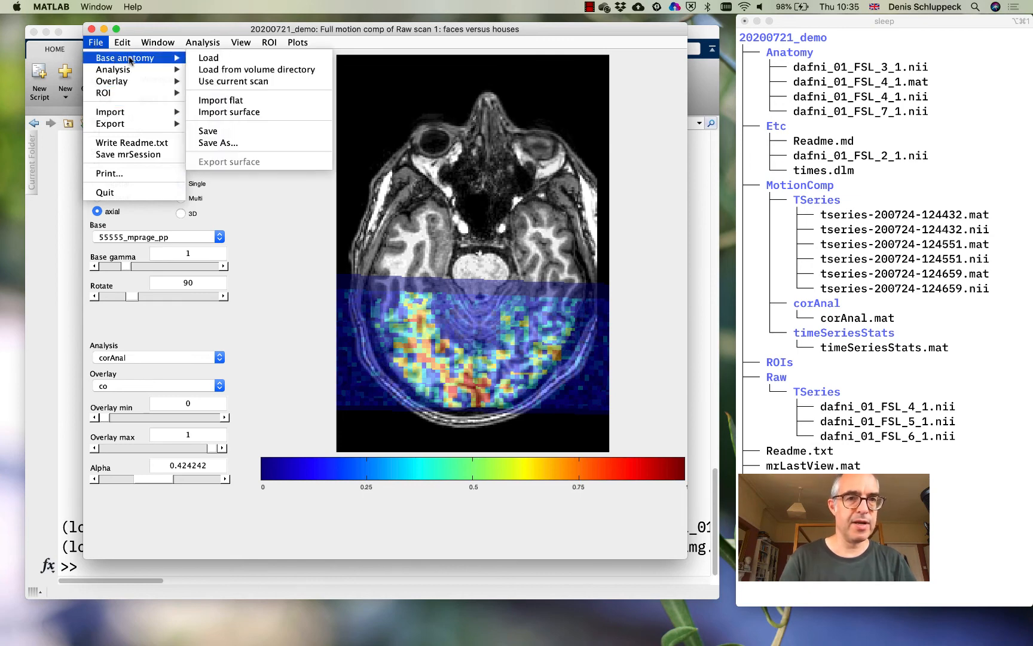
{"action": "left_click", "coordinate": [229, 117]}
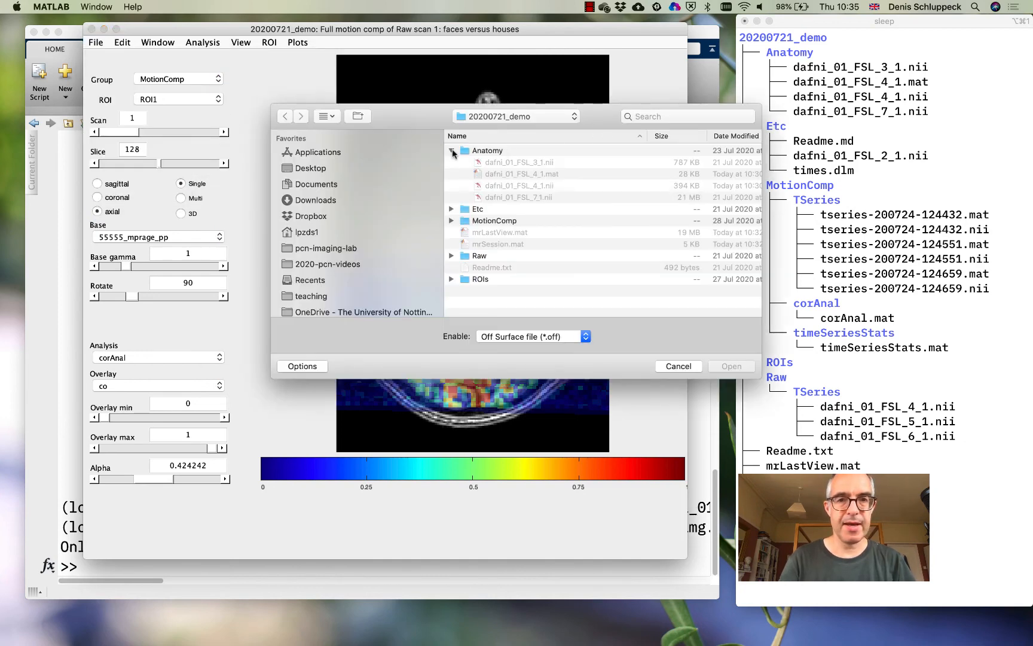
{"action": "left_click", "coordinate": [452, 151]}
{"action": "left_click", "coordinate": [495, 115]}
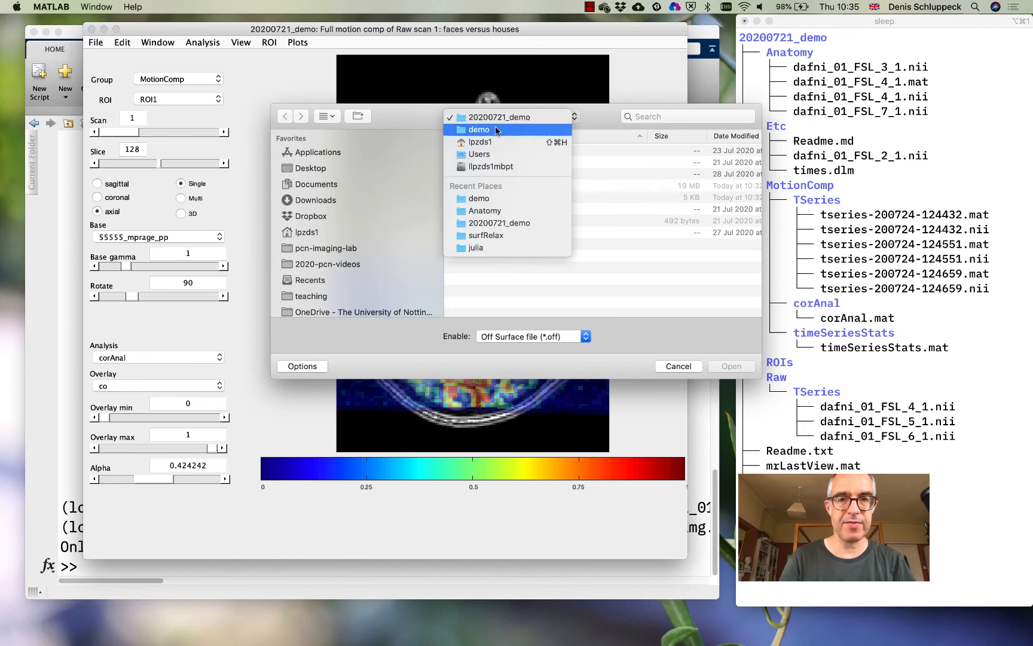
{"action": "left_click", "coordinate": [495, 127]}
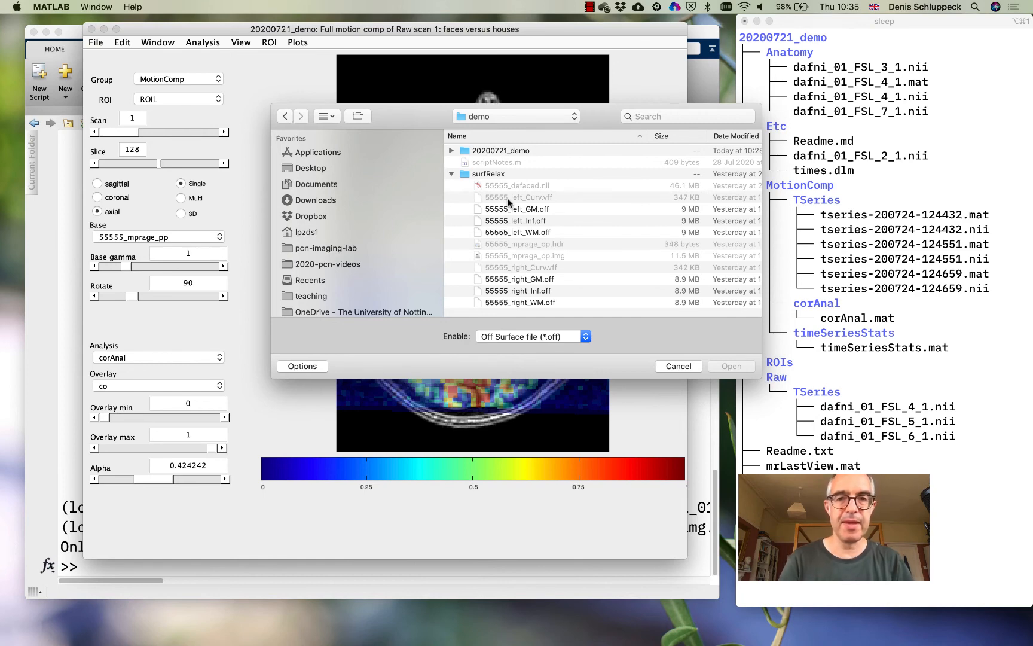
{"action": "left_click", "coordinate": [522, 281]}
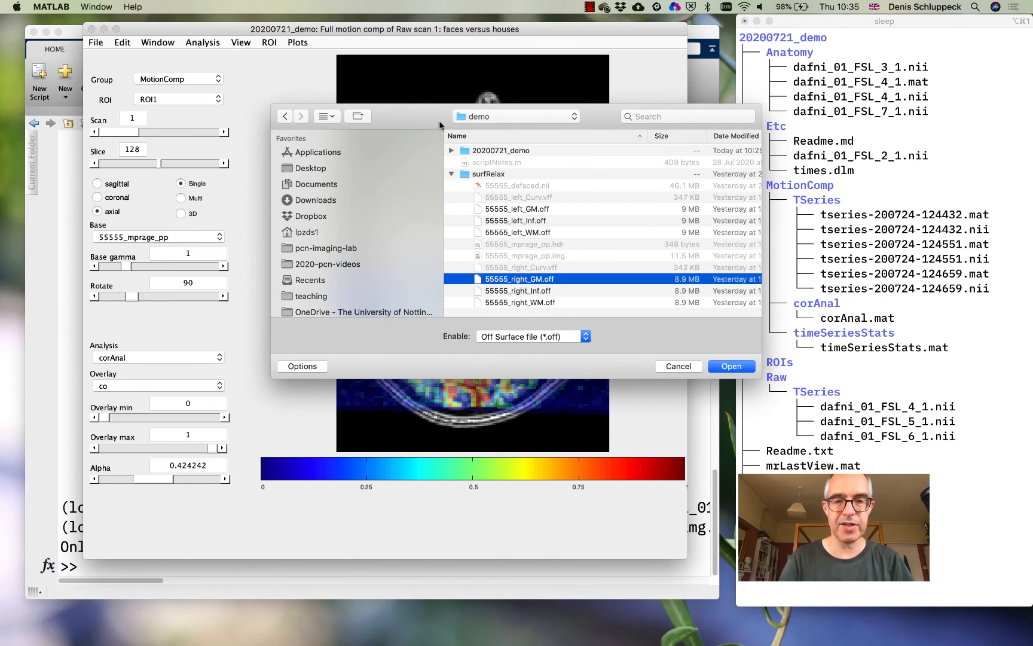
{"action": "left_click", "coordinate": [740, 367]}
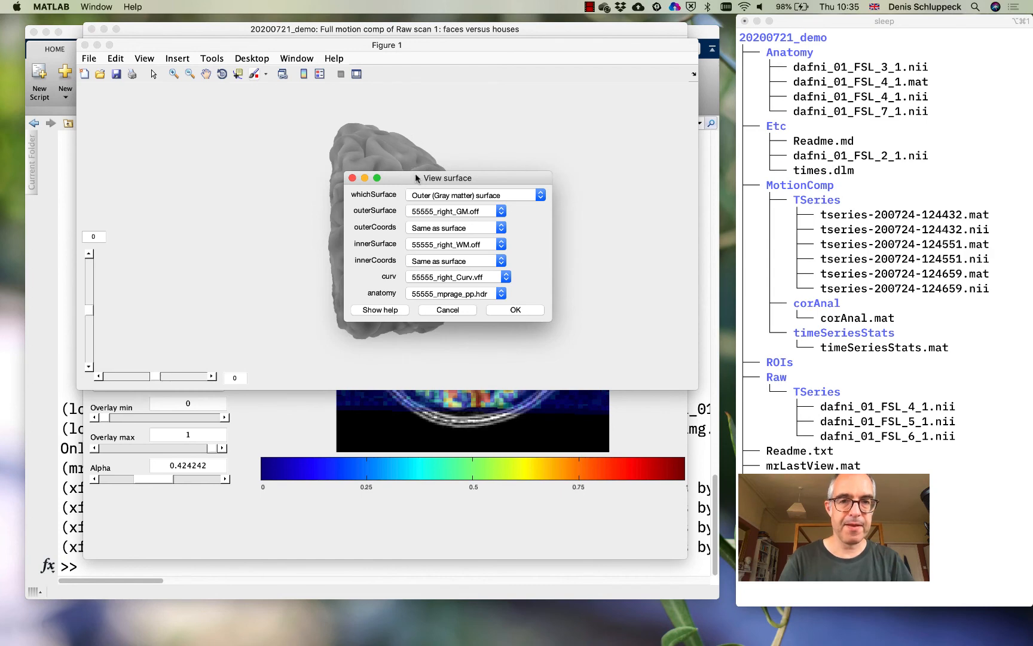
{"action": "left_click_drag", "start_coordinate": [413, 178], "coordinate": [529, 379]}
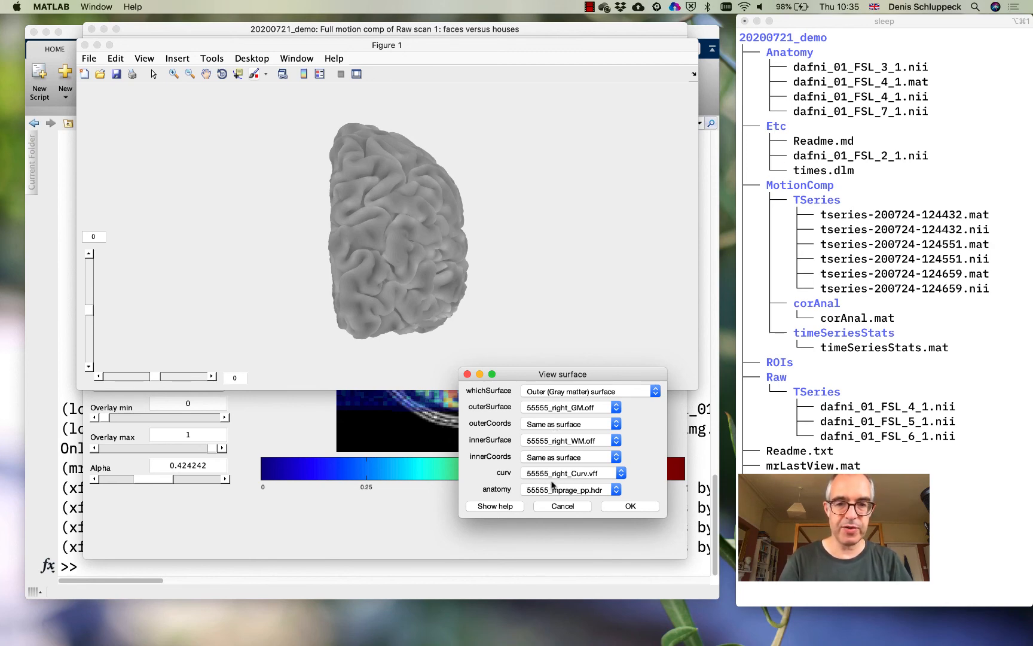
{"action": "left_click", "coordinate": [631, 506]}
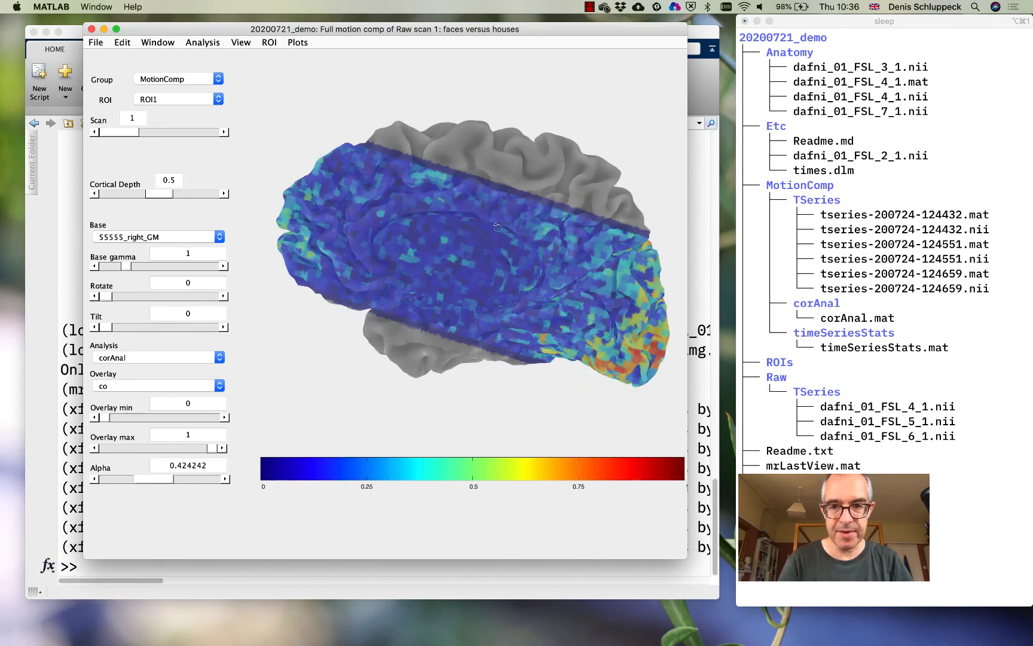
Set the co overlay minimum to 0.3 and turn the right hemisphere surface to rotation 240 and tilt 16
{"action": "left_click_drag", "start_coordinate": [496, 225], "coordinate": [508, 238]}
{"action": "left_click_drag", "start_coordinate": [570, 280], "coordinate": [393, 289]}
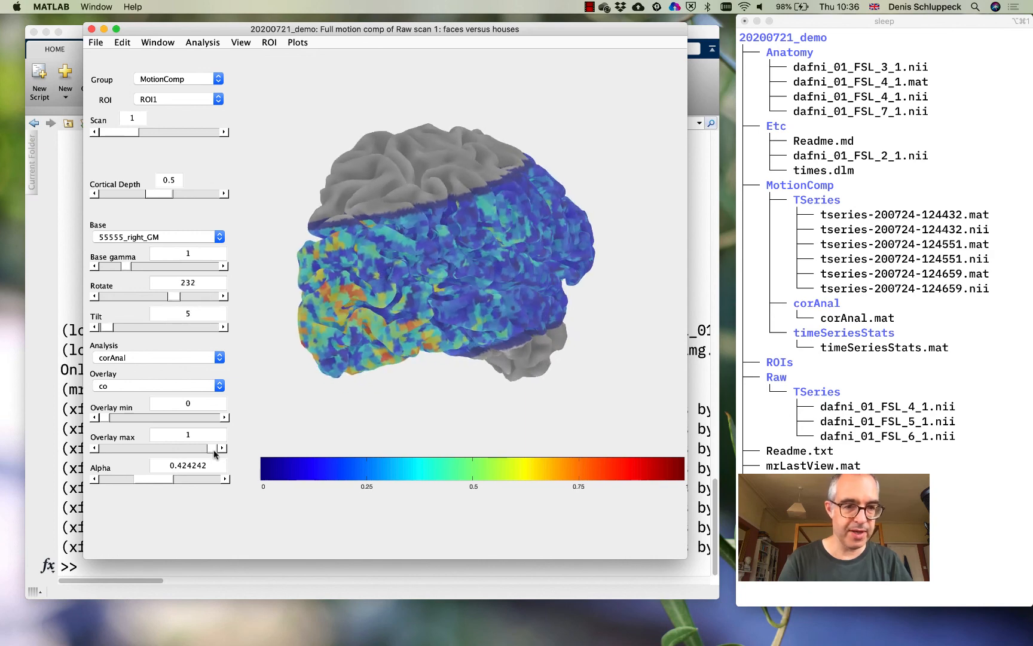
{"action": "left_click", "coordinate": [147, 417]}
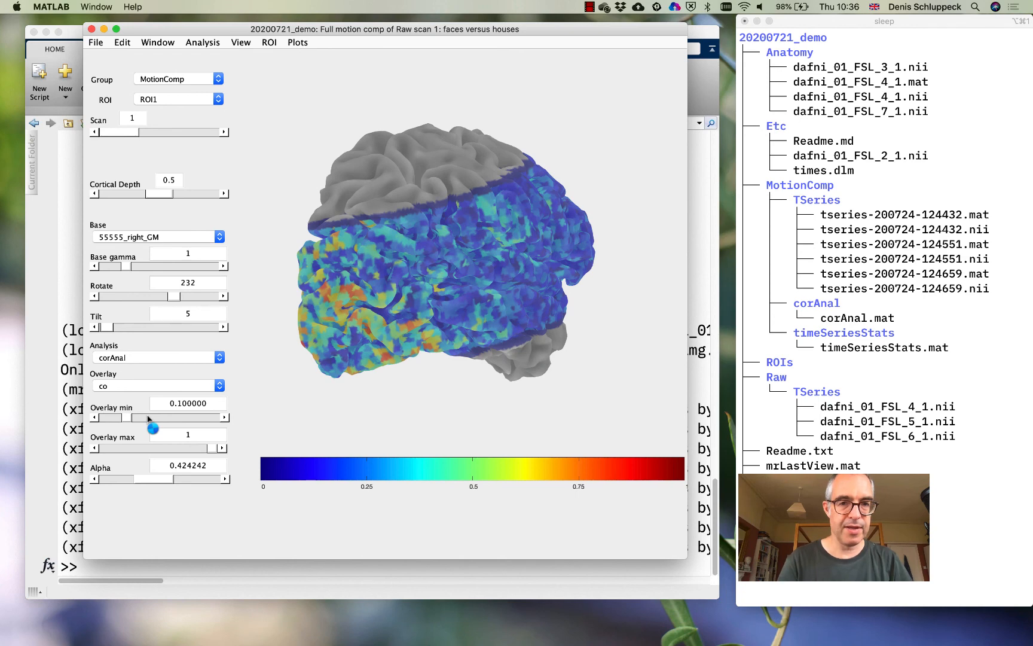
{"action": "left_click", "coordinate": [170, 418]}
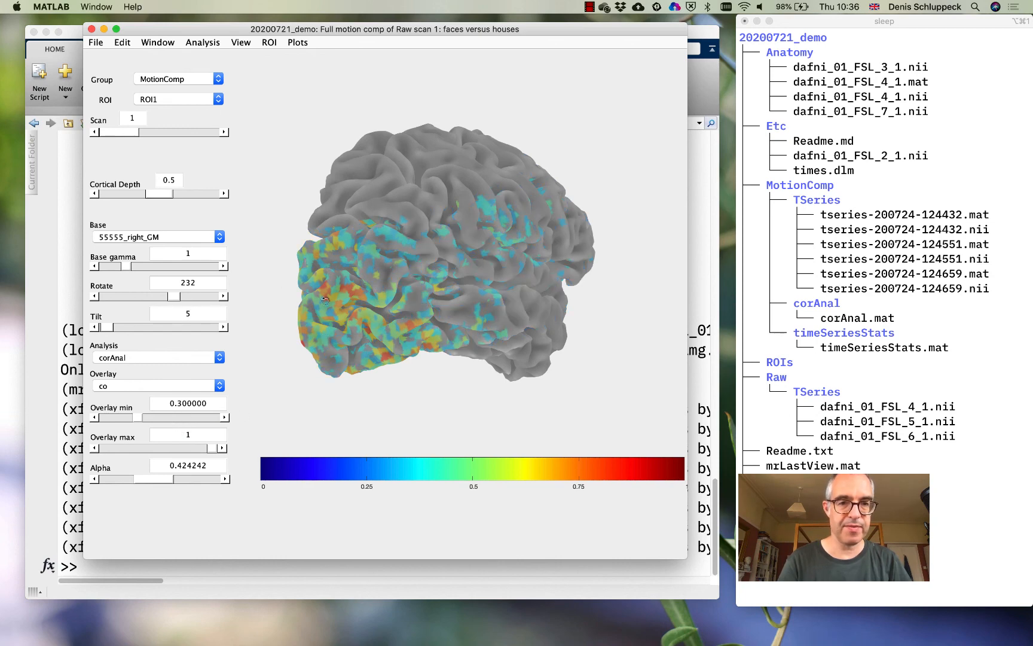
{"action": "mouse_move", "coordinate": [326, 299]}
{"action": "left_mouse_down"}
{"action": "mouse_move", "coordinate": [470, 298]}
{"action": "mouse_move", "coordinate": [346, 295]}
{"action": "left_mouse_up"}
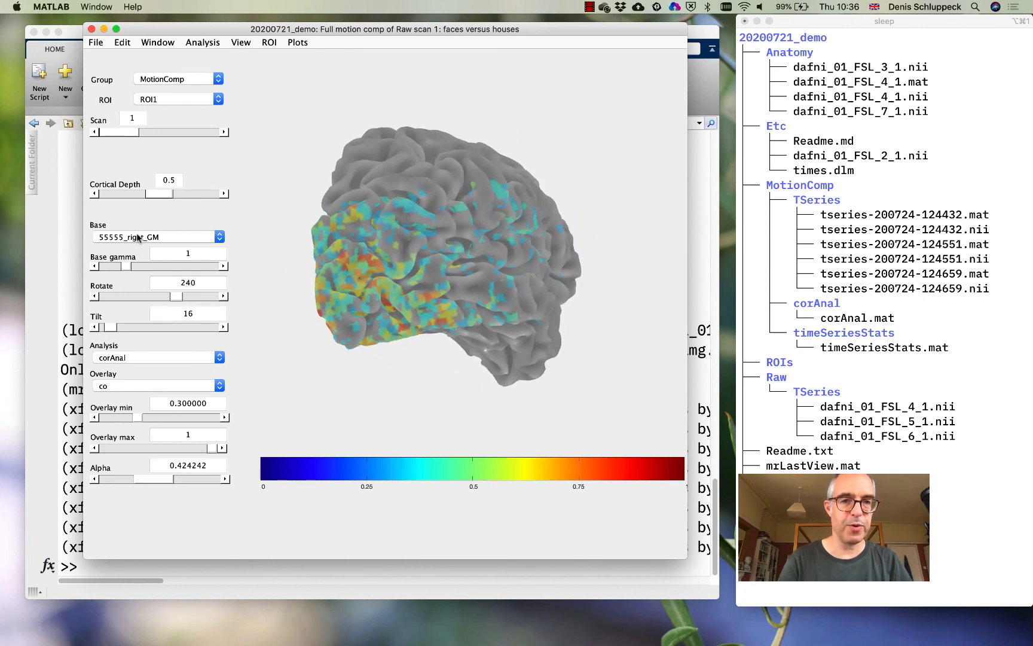
Compare the thresholded co overlay on the 55555_mprage_pp and dafni_01_FSL_4_1 bases, finishing on 55555_mprage_pp
{"action": "left_click", "coordinate": [138, 237]}
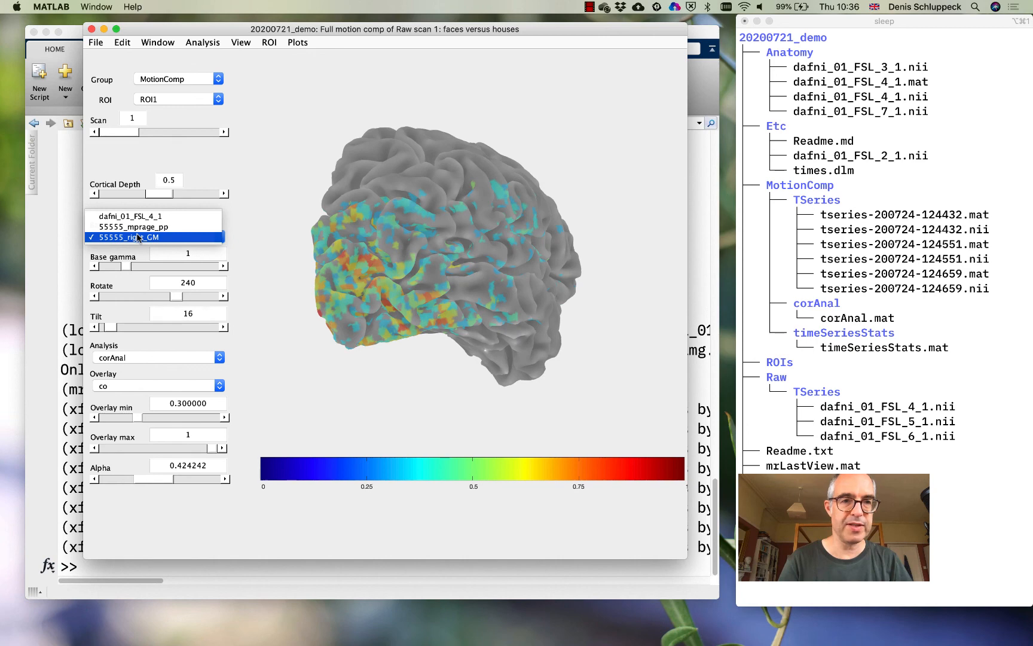
{"action": "left_click", "coordinate": [136, 227]}
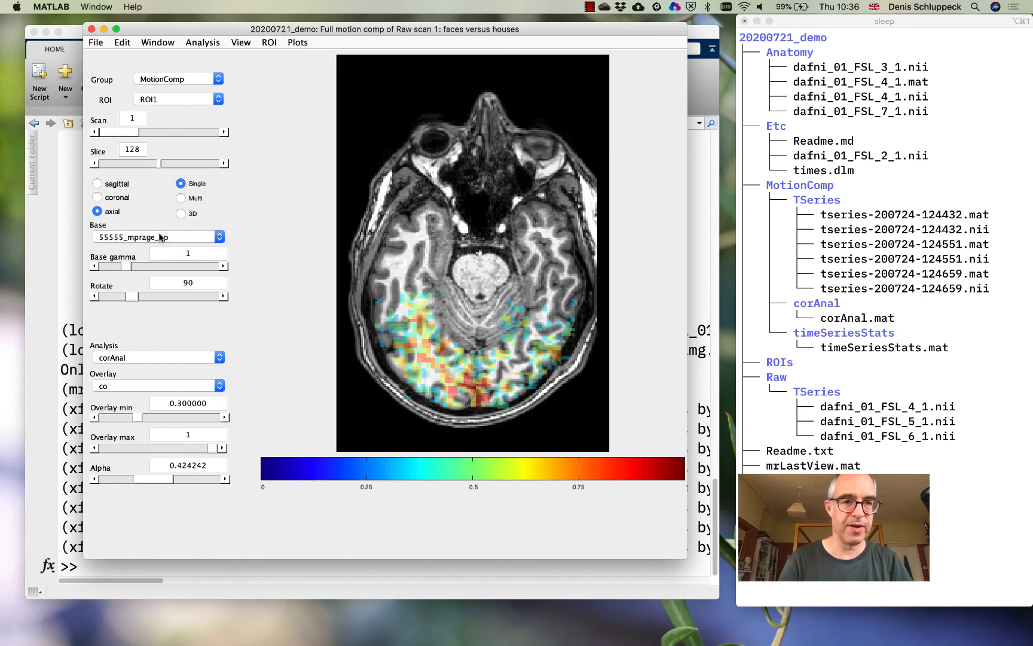
{"action": "left_click", "coordinate": [161, 237]}
{"action": "left_click", "coordinate": [159, 226]}
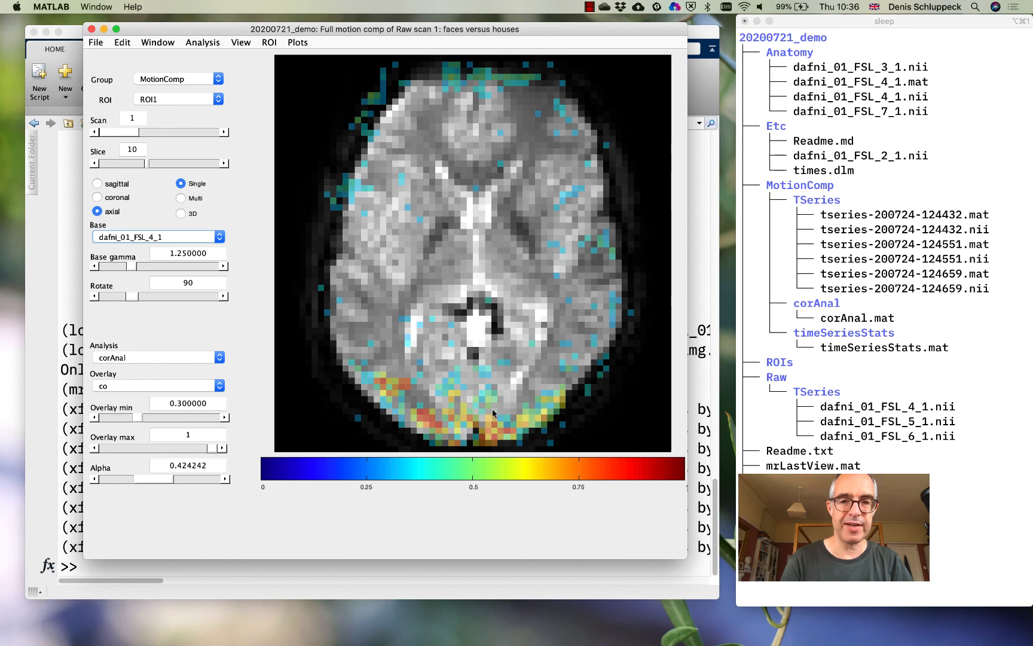
{"action": "left_click", "coordinate": [155, 244]}
{"action": "left_click", "coordinate": [152, 248]}
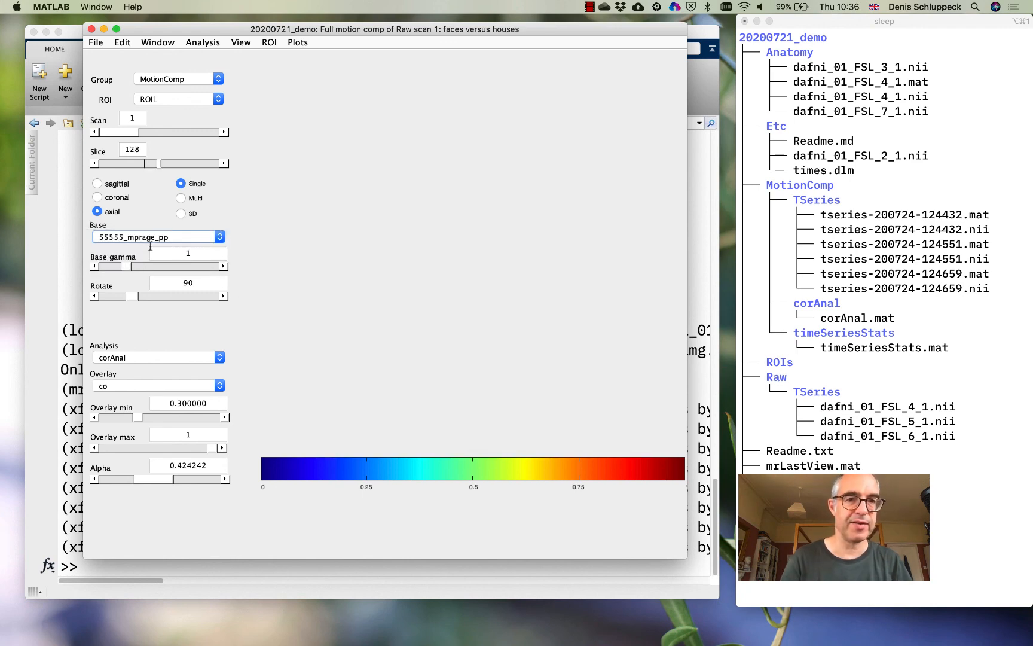
Turn on overlay interrogation with corAnalPlot for the 55555_mprage_pp base
{"action": "left_click", "coordinate": [298, 42]}
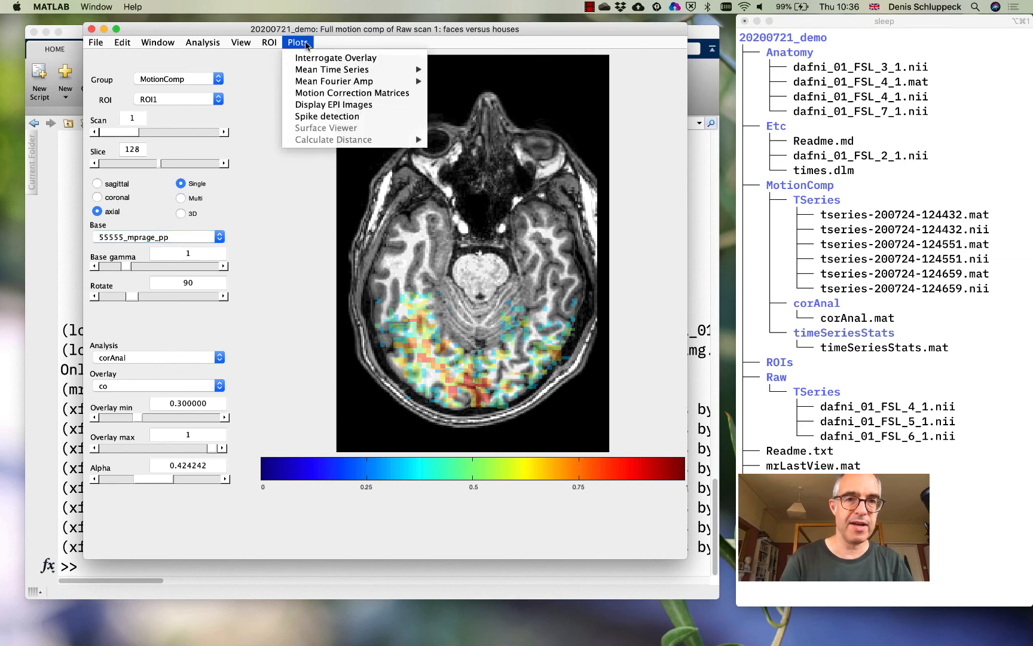
{"action": "left_click", "coordinate": [310, 56]}
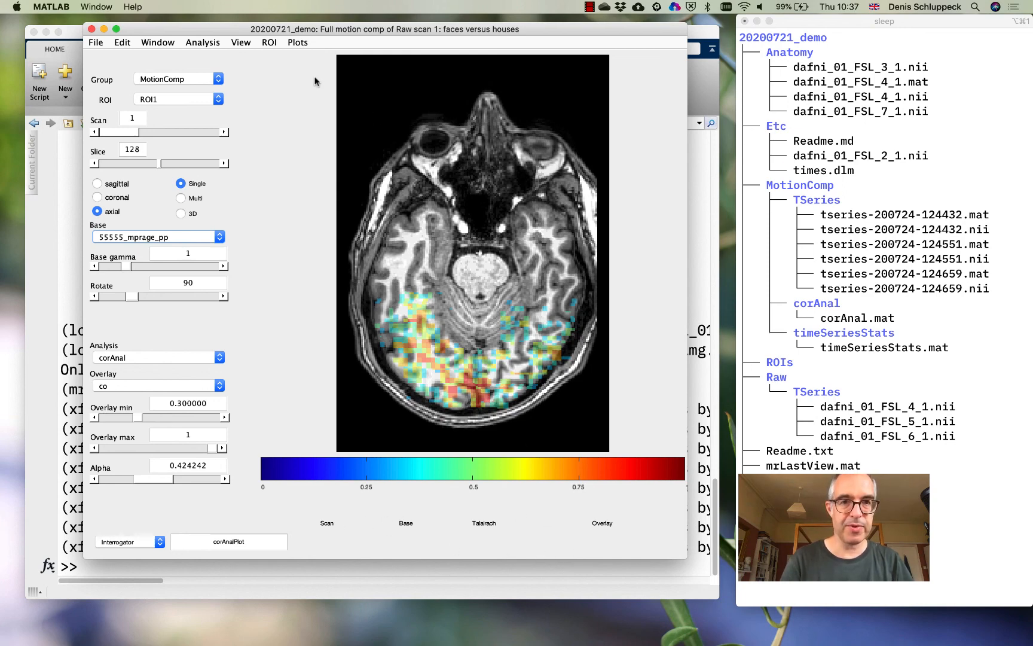
{"action": "left_click", "coordinate": [299, 43]}
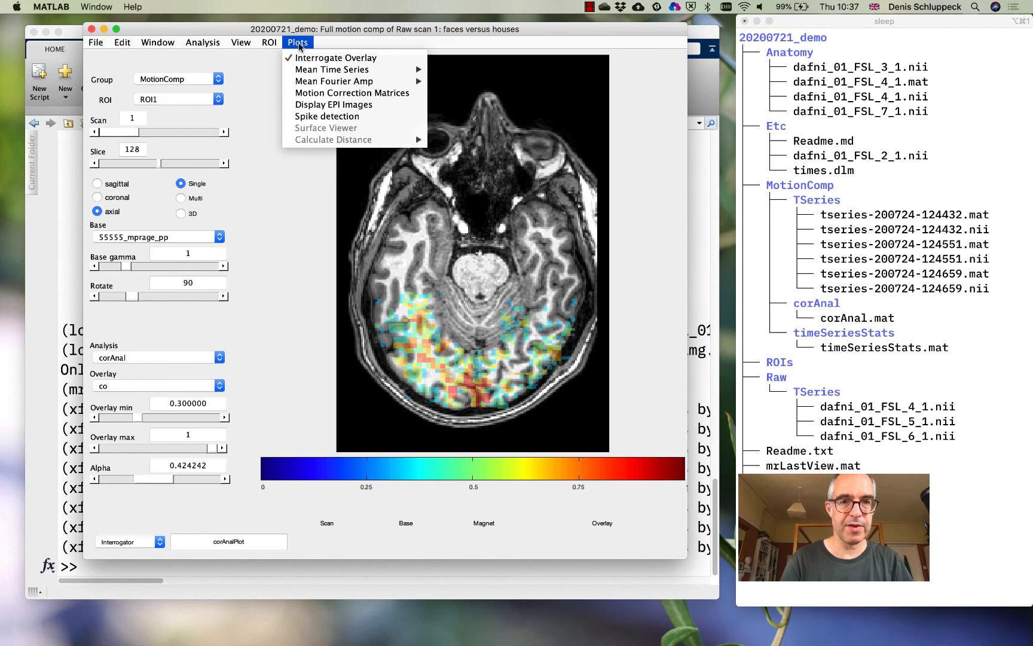
{"action": "left_click", "coordinate": [316, 332]}
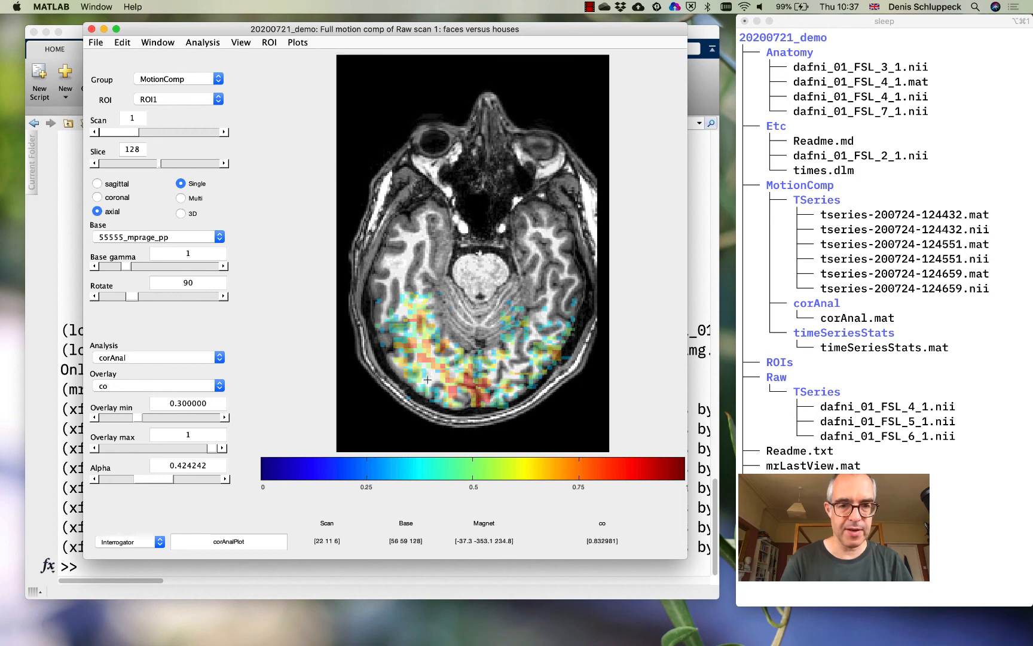